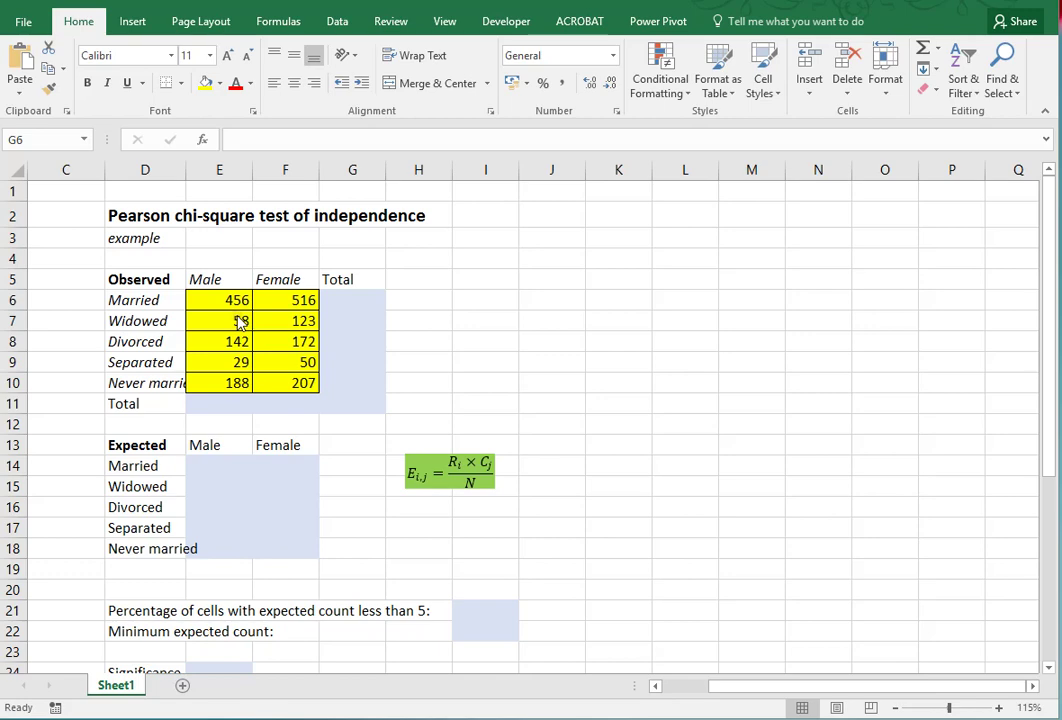
{"action": "left_click_drag", "start_coordinate": [223, 301], "coordinate": [284, 375]}
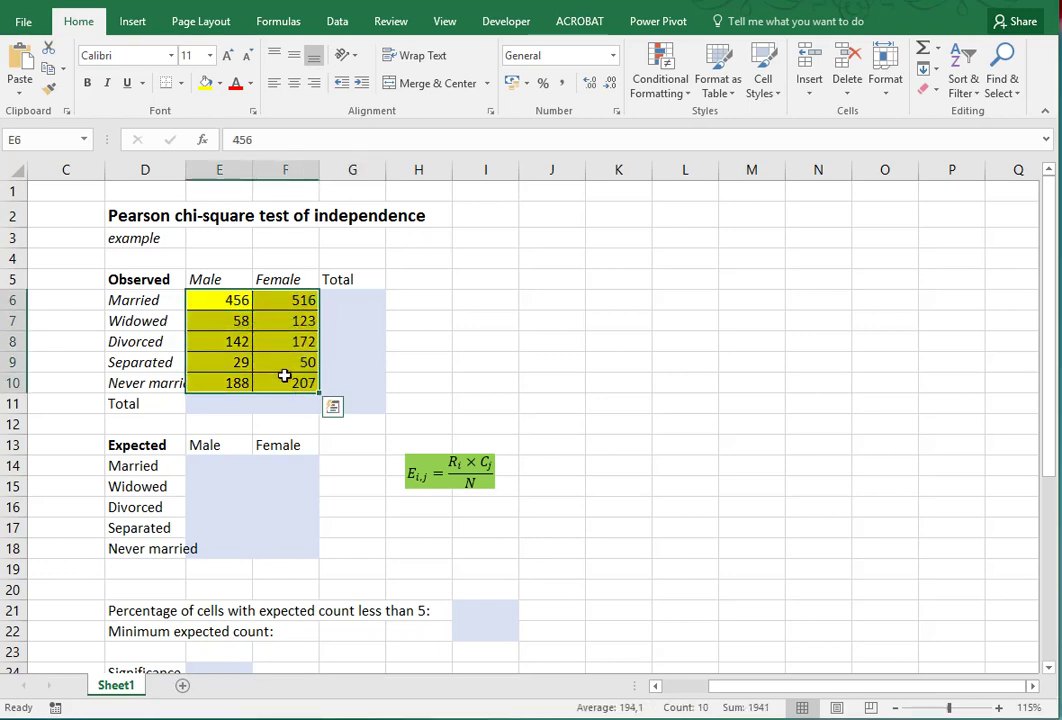
{"action": "scroll", "coordinate": [284, 375], "scroll_direction": "down", "scroll_amount": 5}
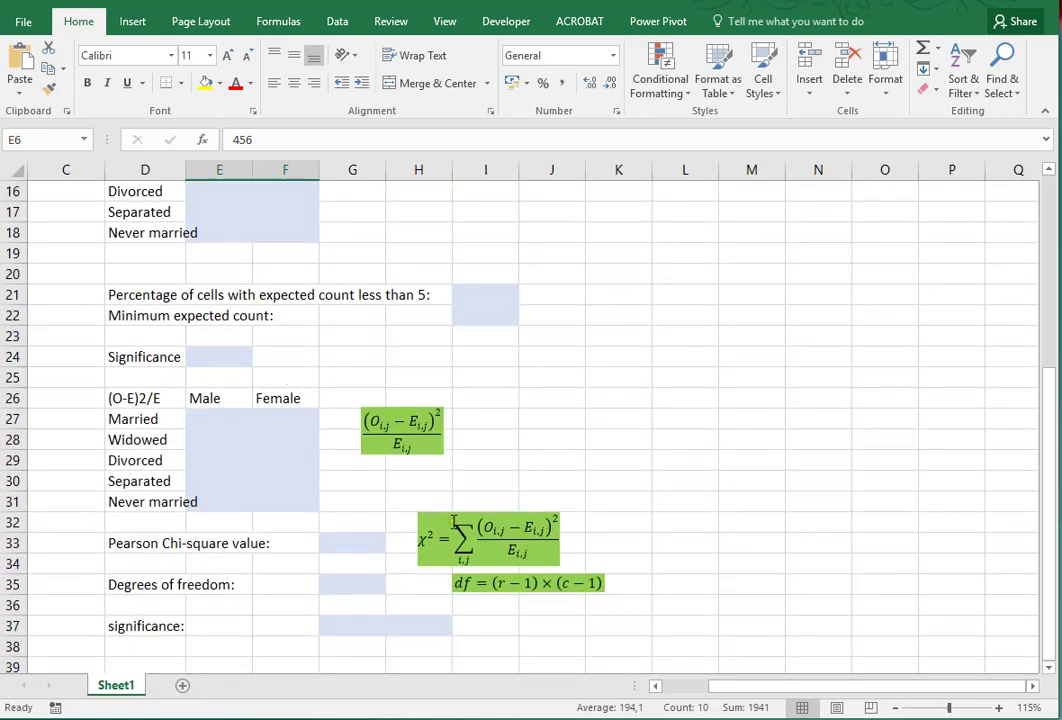
{"action": "scroll", "coordinate": [453, 520], "scroll_direction": "up", "scroll_amount": 5}
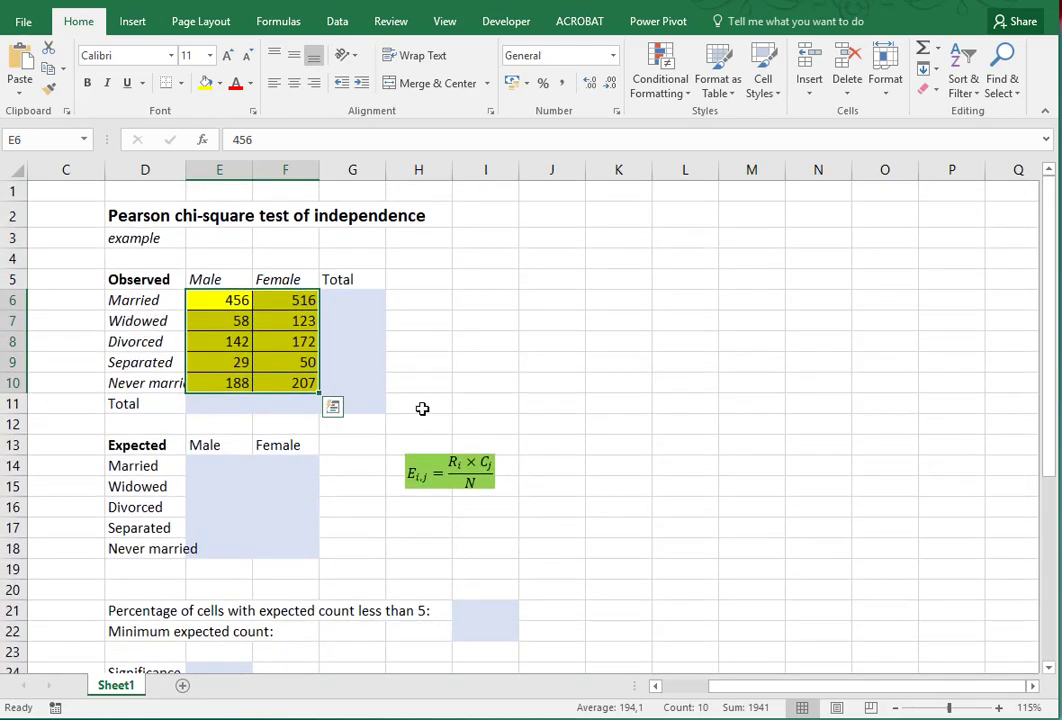
Step: Sum the Married row in G6 with =SUM(E6:F6) and fill the formula down through G11
{"action": "left_click", "coordinate": [346, 300]}
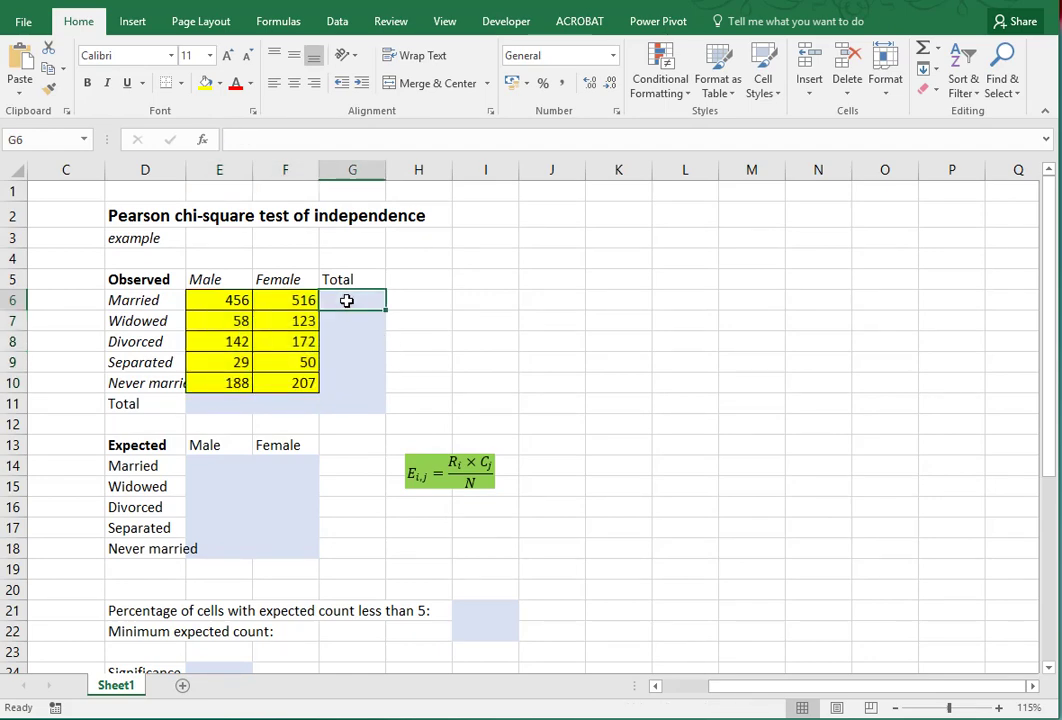
{"action": "key", "text": "alt+equal"}
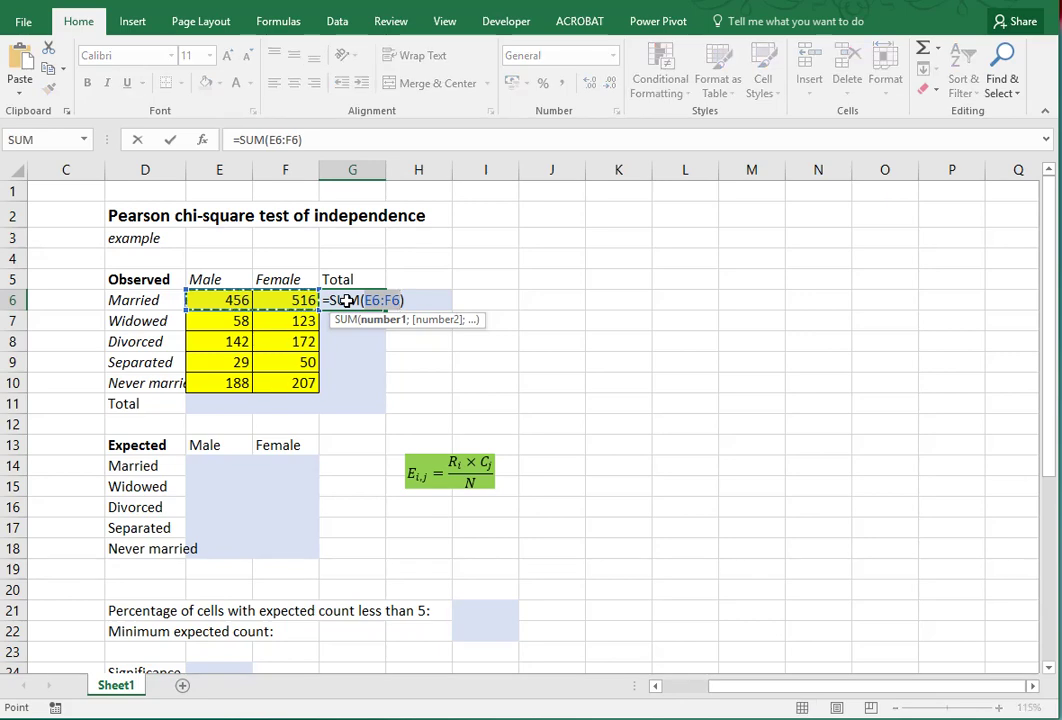
{"action": "key", "text": "Return"}
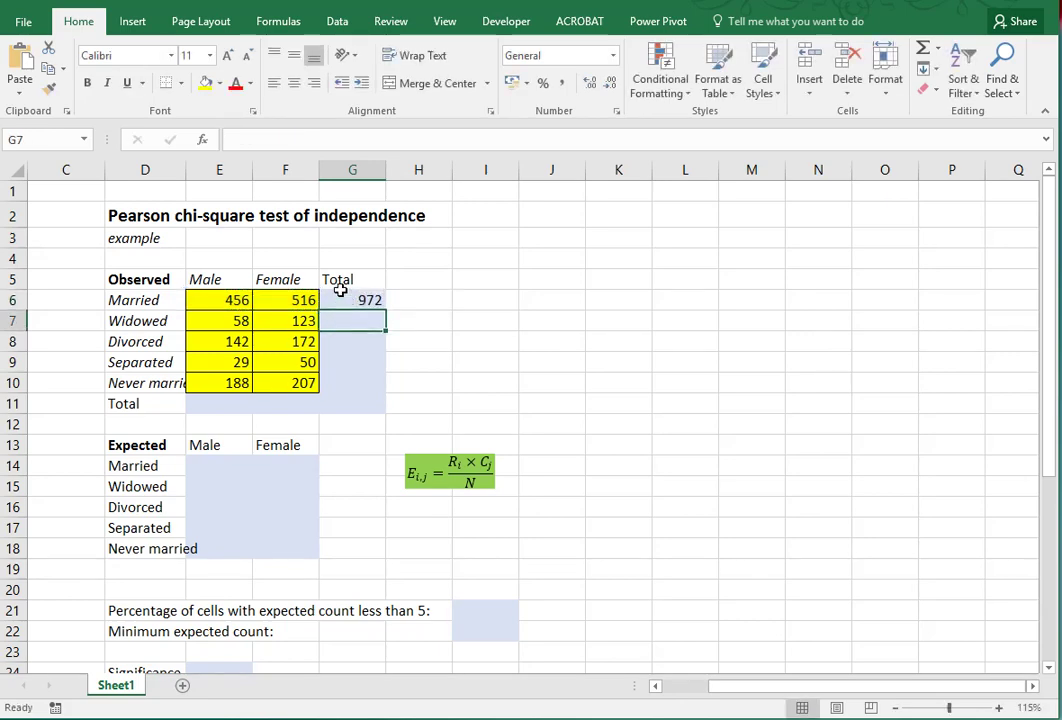
{"action": "left_click", "coordinate": [340, 302]}
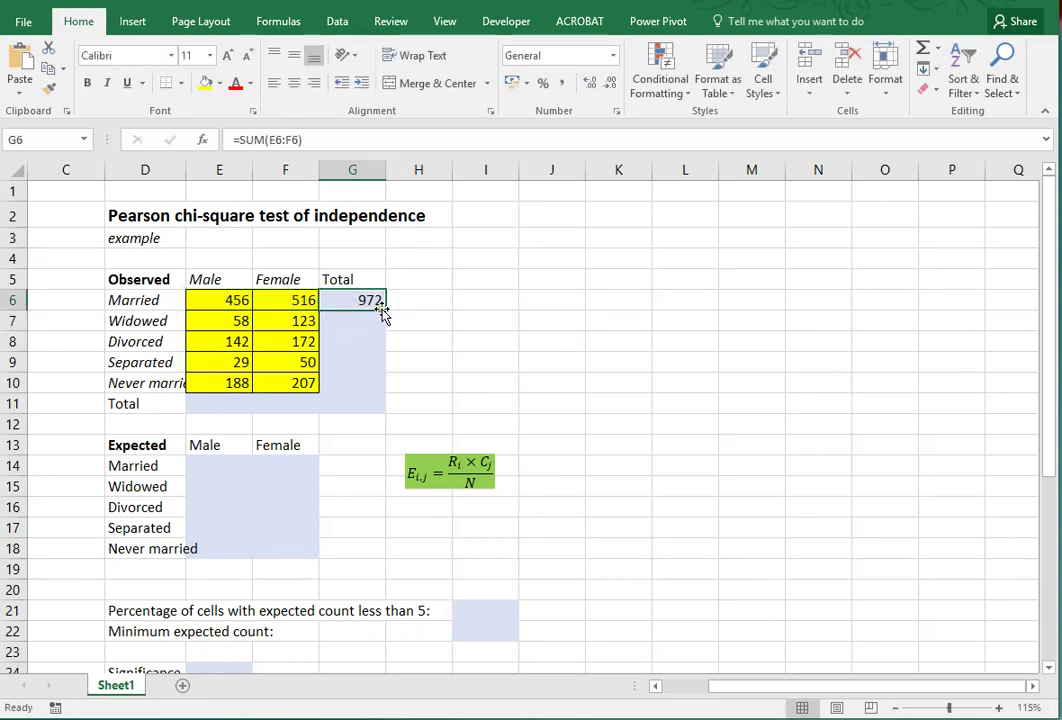
{"action": "left_click_drag", "start_coordinate": [385, 310], "coordinate": [380, 410]}
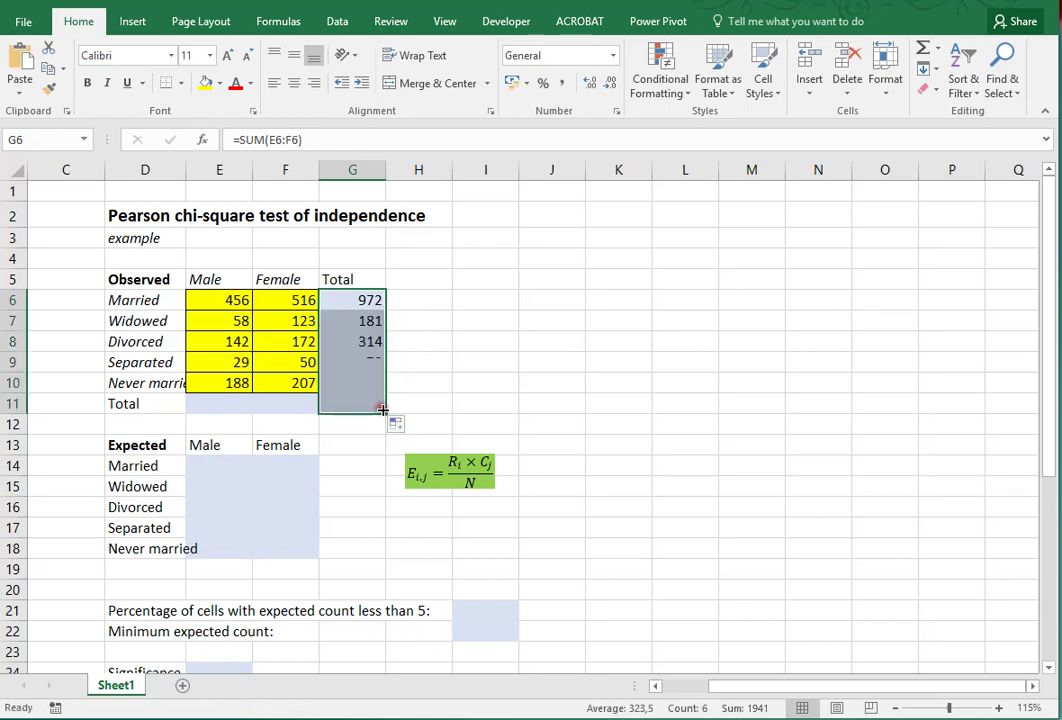
Step: Total the observed Male column in E11 with =SUM(E6:E10) and fill the formula across to F11
{"action": "left_click", "coordinate": [230, 408]}
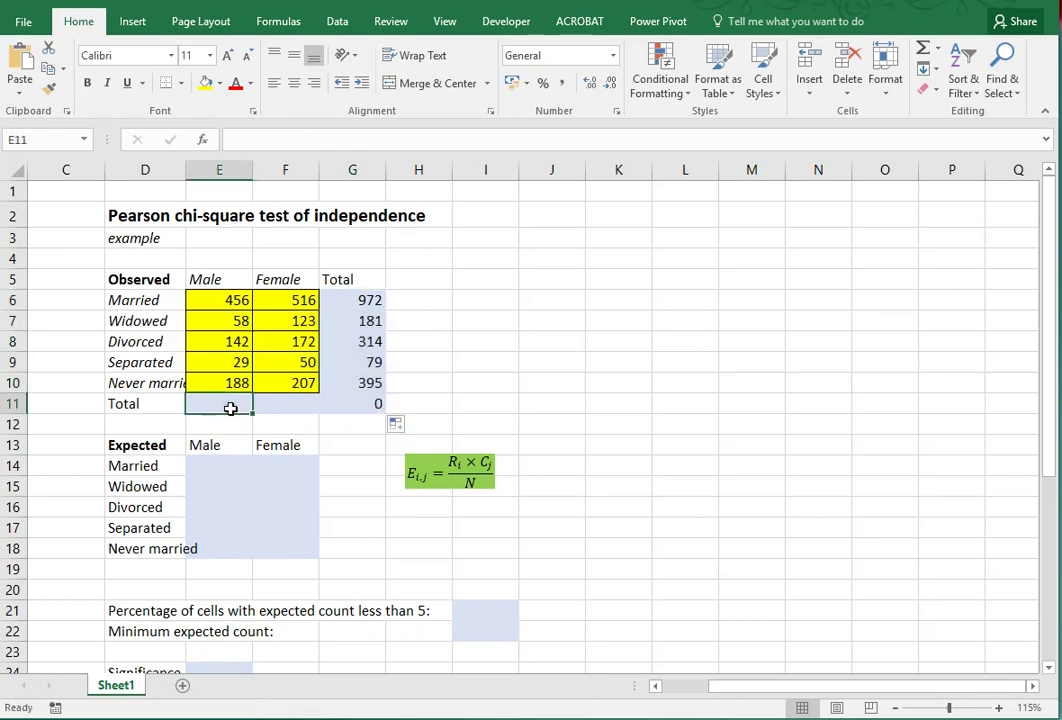
{"action": "key", "text": "alt+equal"}
{"action": "key", "text": "Return"}
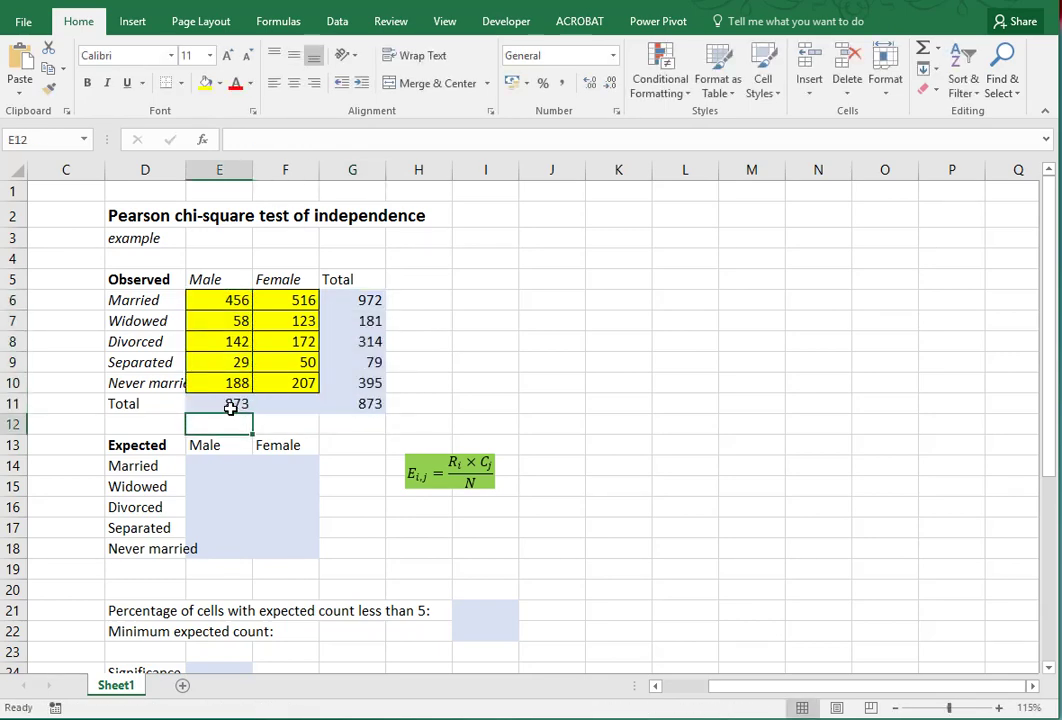
{"action": "left_click", "coordinate": [230, 408]}
{"action": "left_click_drag", "start_coordinate": [253, 413], "coordinate": [313, 404]}
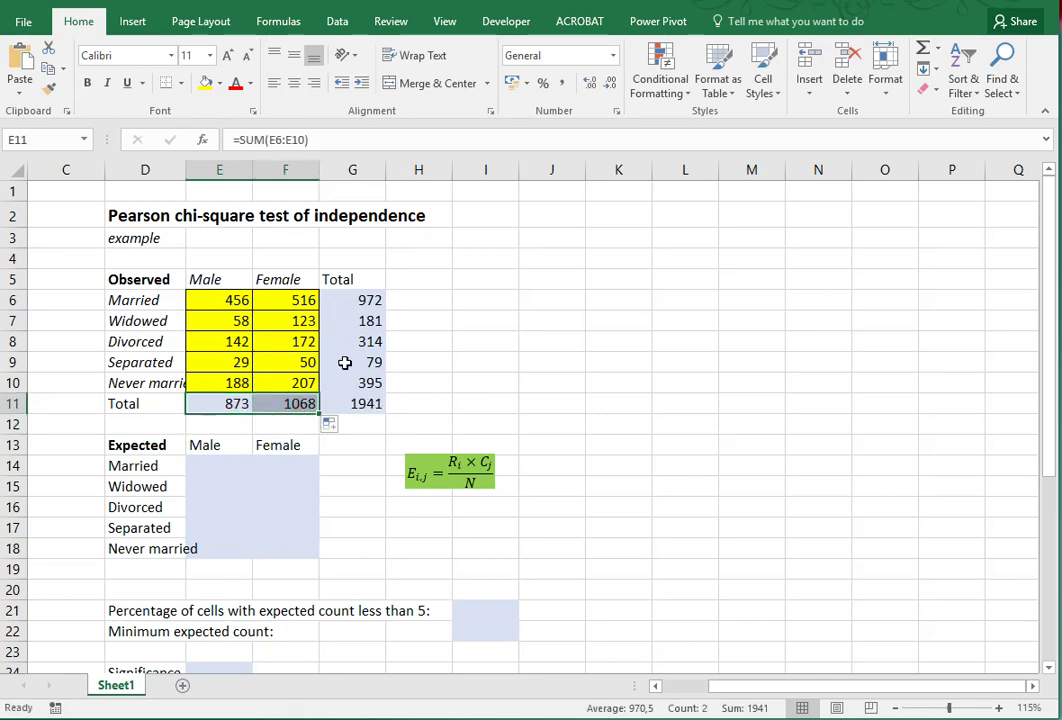
Step: Calculate the expected count for married males in E14 with the formula =G6*E11/G11
{"action": "left_click", "coordinate": [216, 405]}
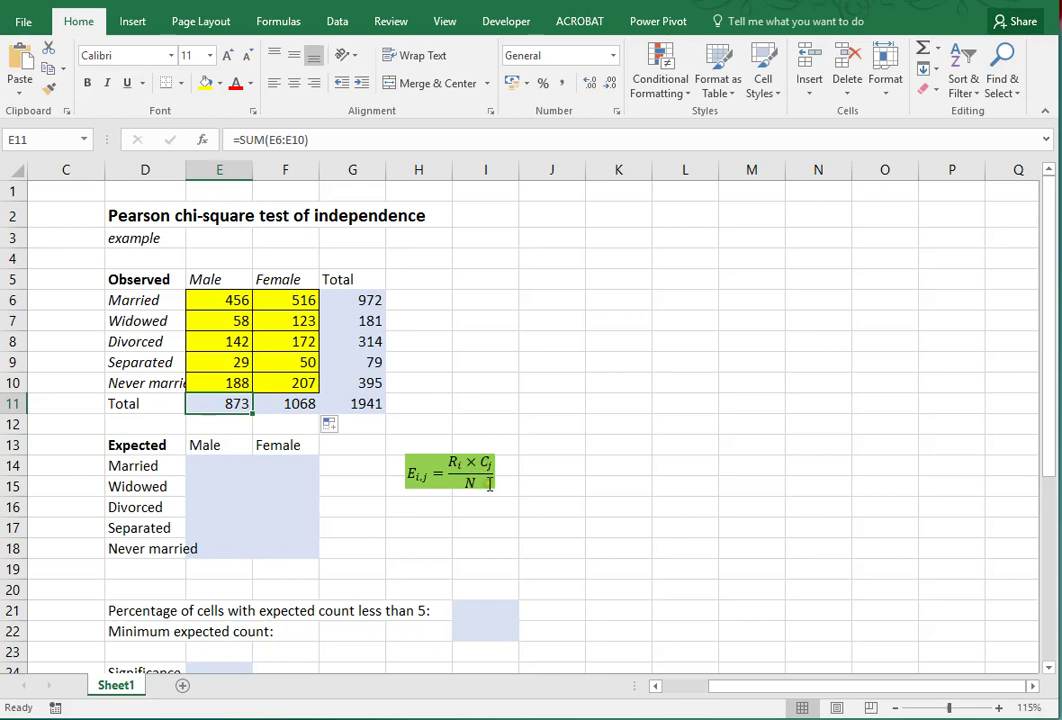
{"action": "left_click", "coordinate": [224, 465]}
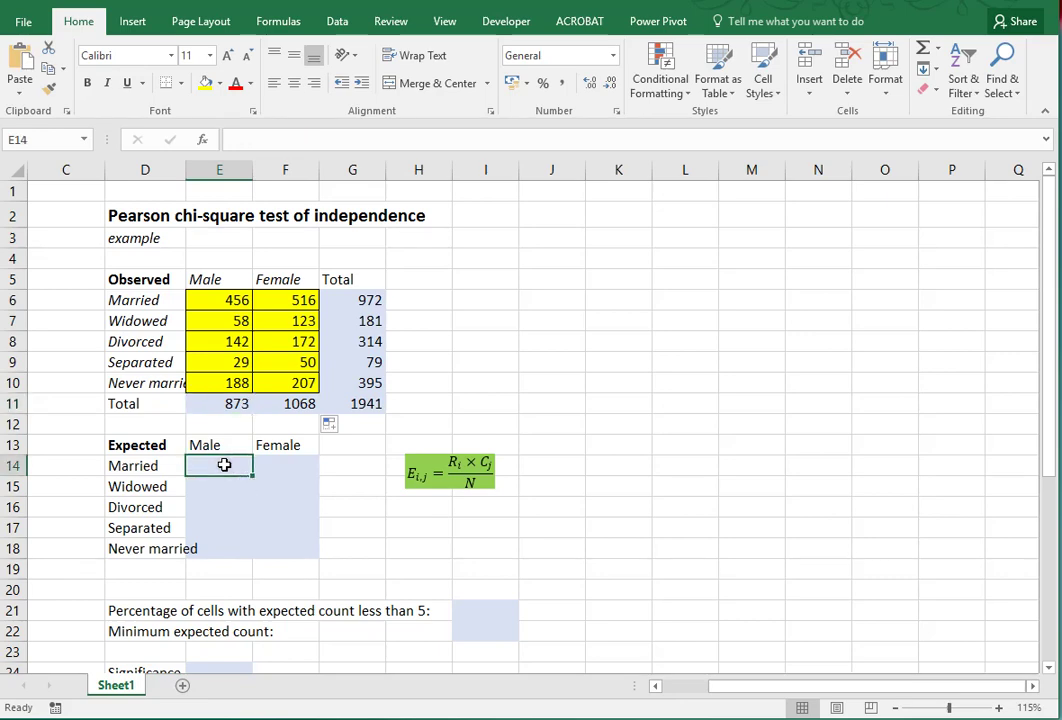
{"action": "type", "text": "="}
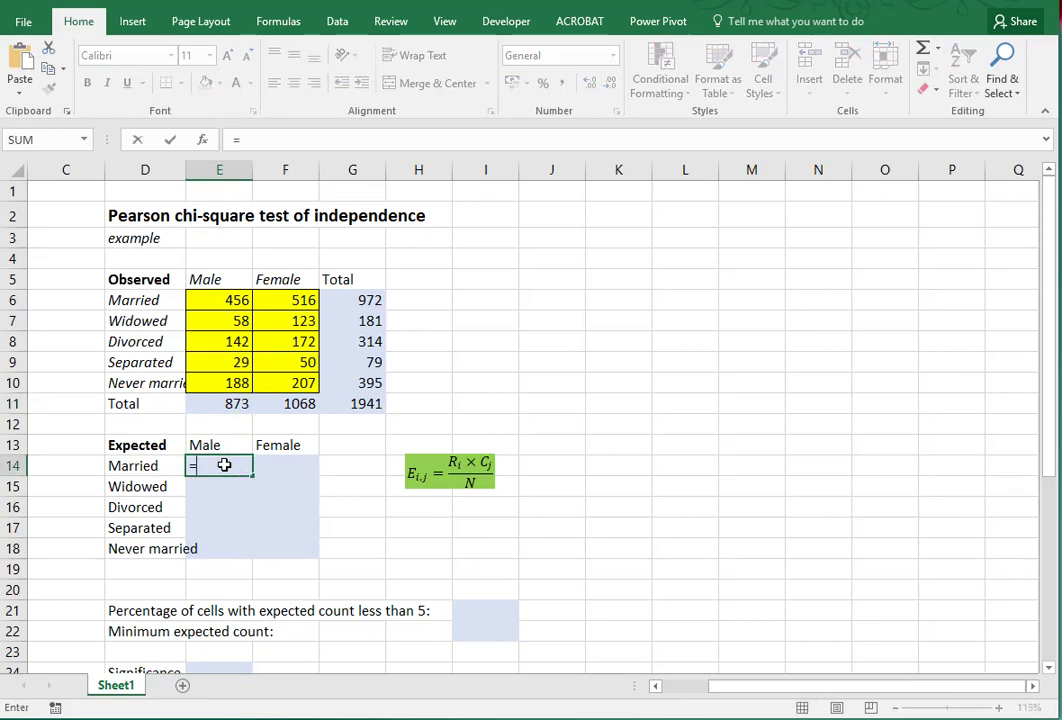
{"action": "left_click", "coordinate": [357, 302]}
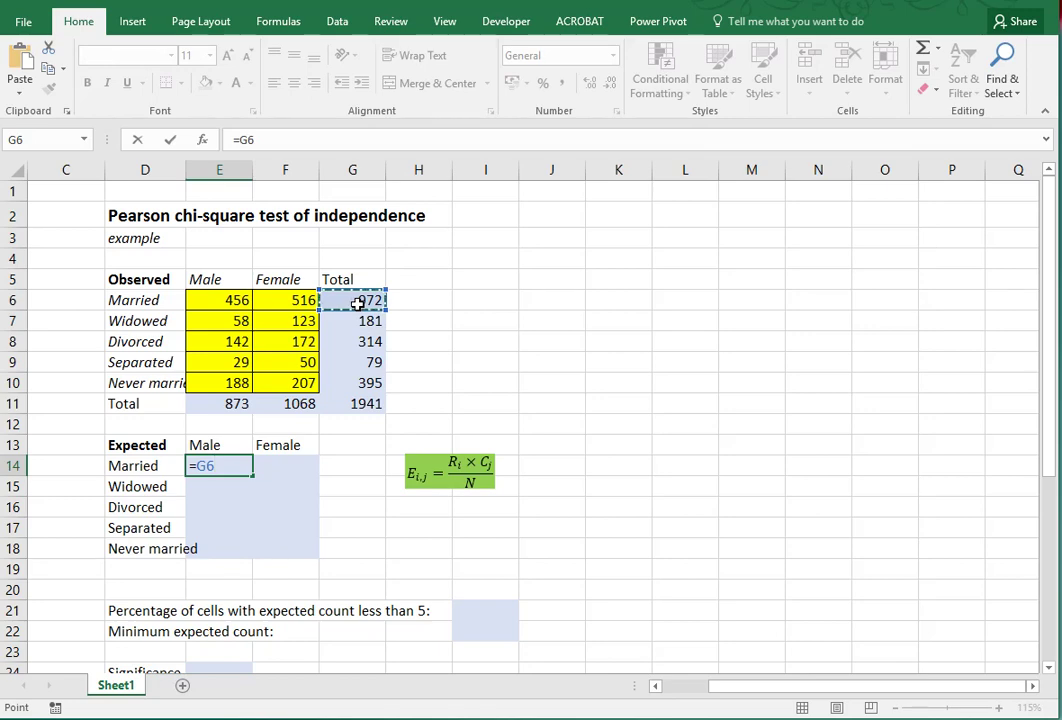
{"action": "type", "text": "*"}
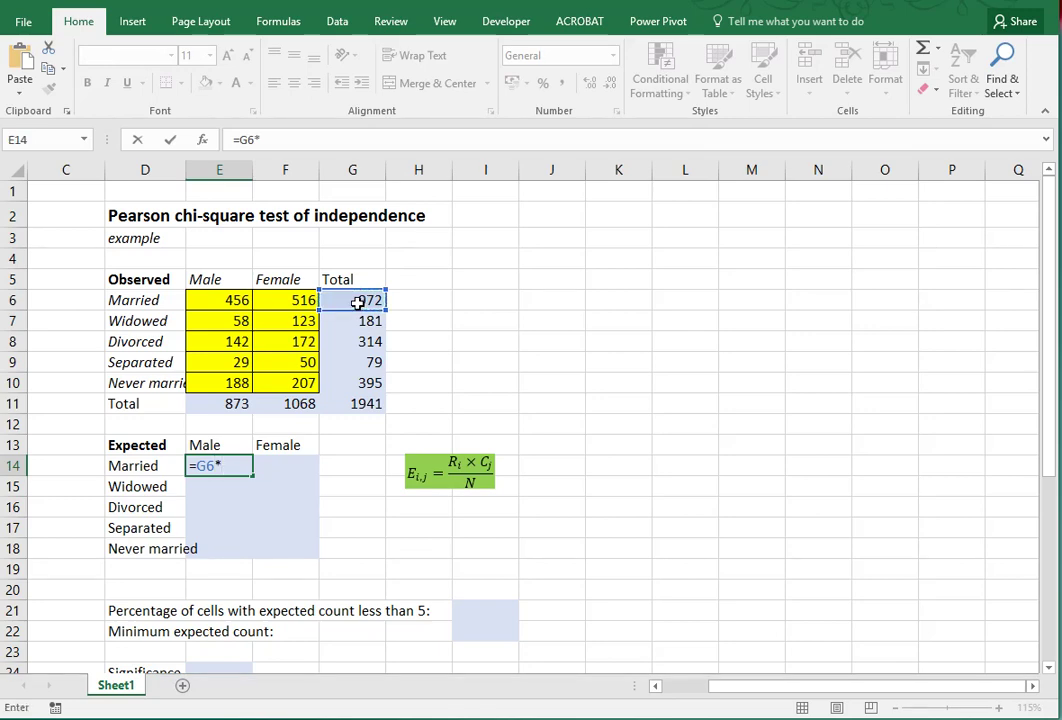
{"action": "left_click", "coordinate": [222, 404]}
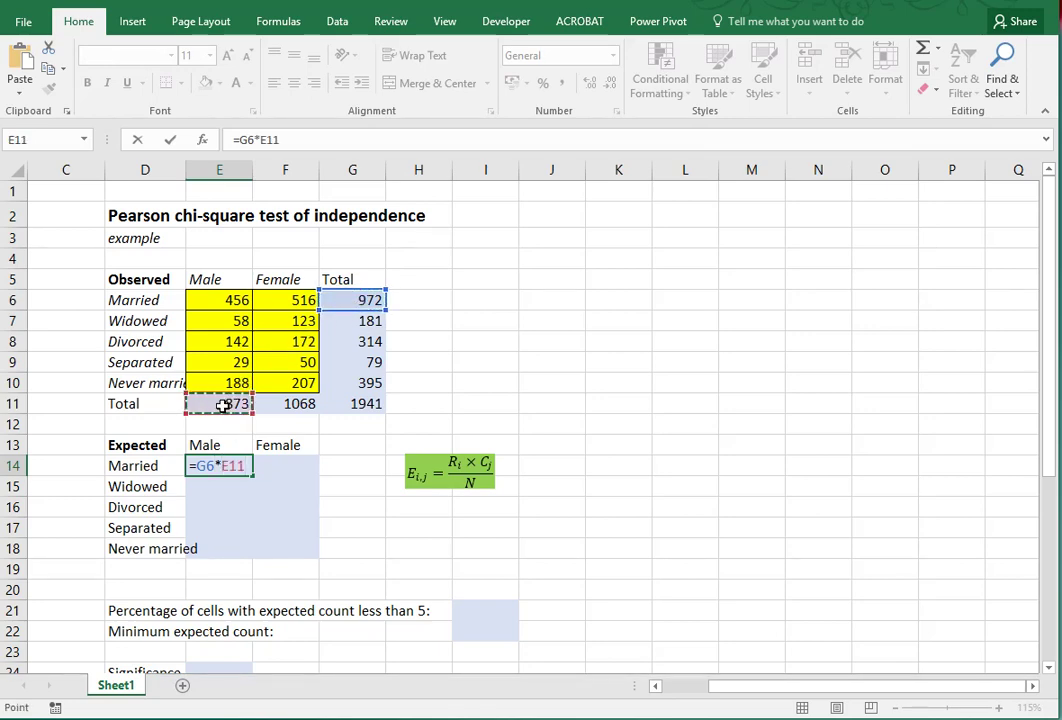
{"action": "type", "text": "/"}
{"action": "left_click", "coordinate": [354, 405]}
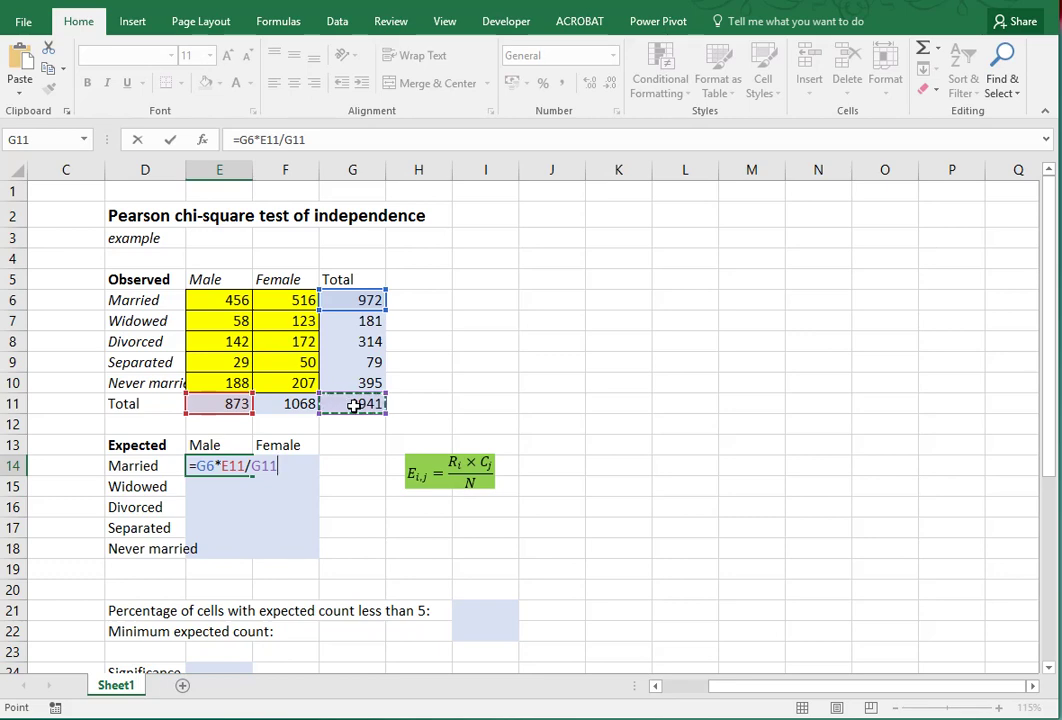
{"action": "key", "text": "Return"}
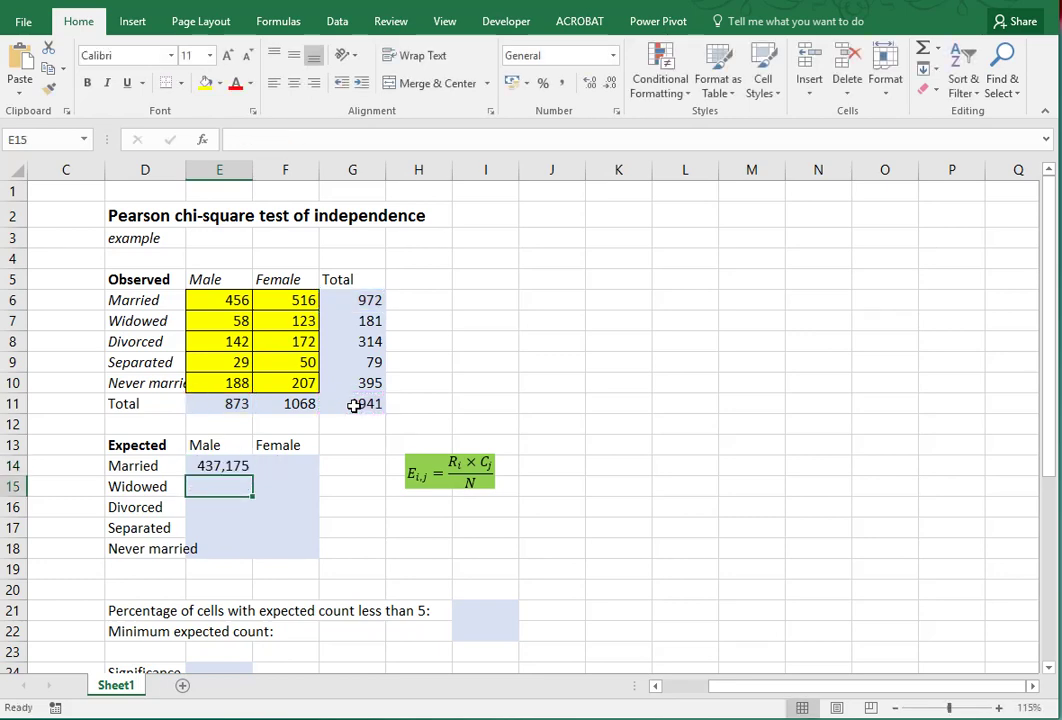
Step: Fix the column of the row-total reference in E14's formula so that it reads $G6
{"action": "double_click", "coordinate": [230, 467]}
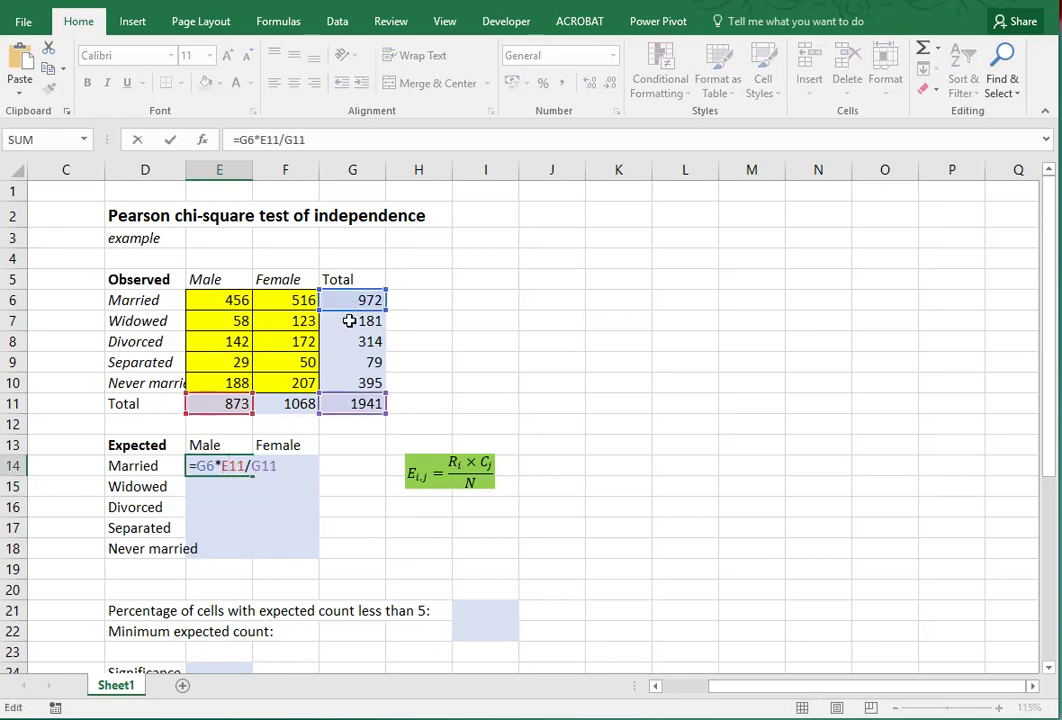
{"action": "double_click", "coordinate": [204, 466]}
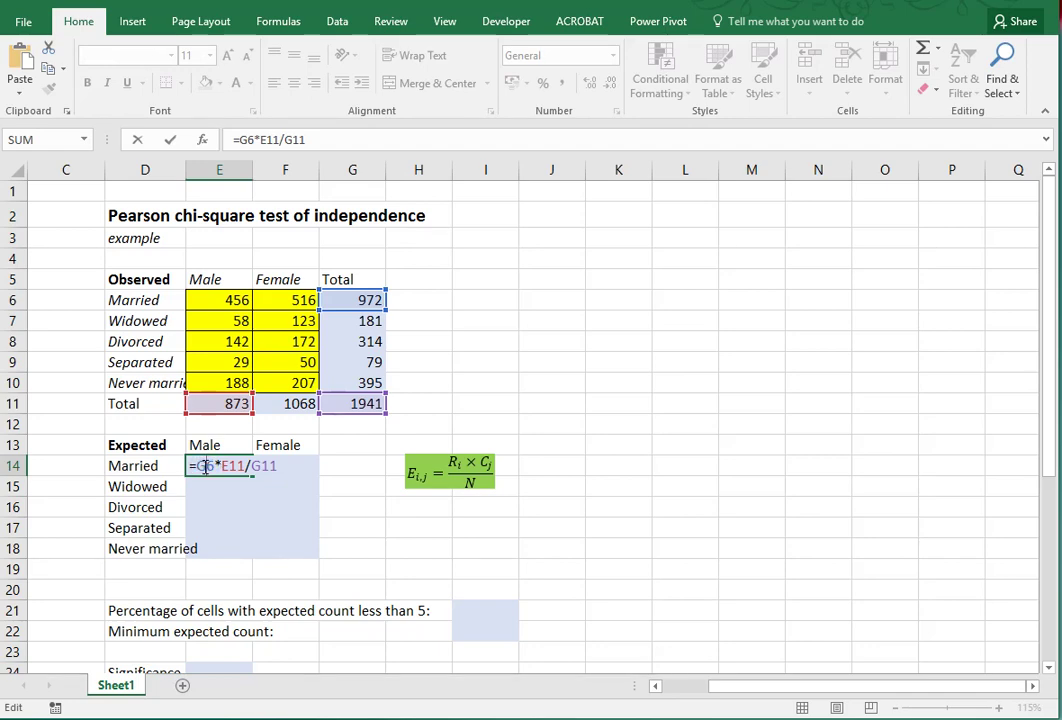
{"action": "key", "text": "F4"}
{"action": "key", "text": "F4"}
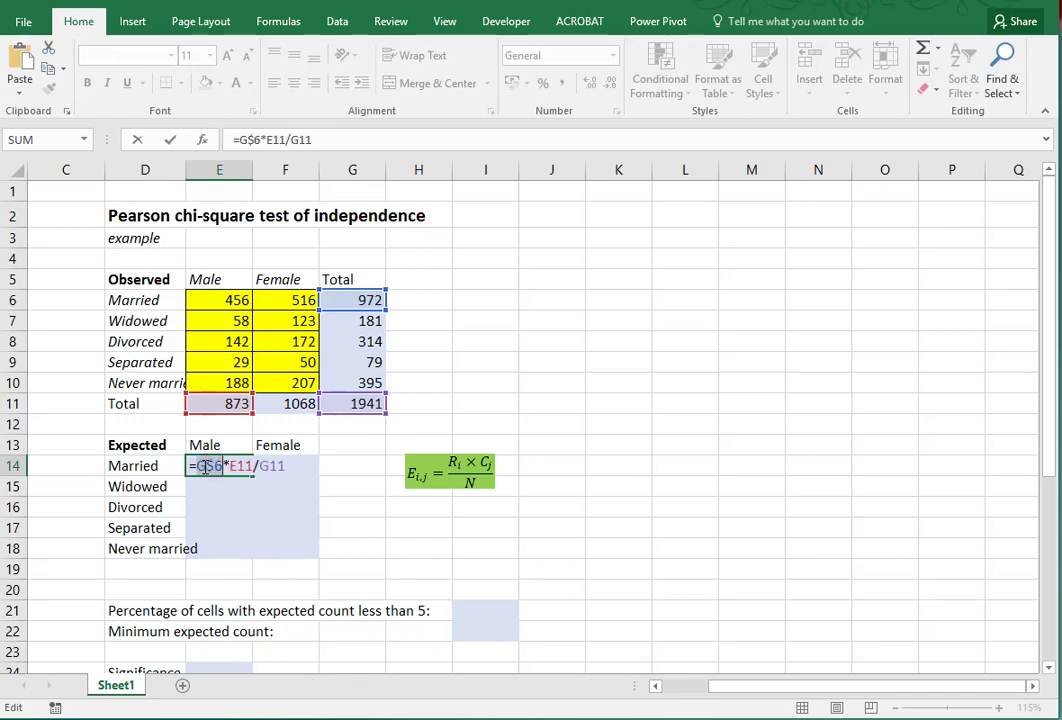
{"action": "key", "text": "F4"}
Step: Change the remaining references in E14's formula to E$11 and $G$11, completing =$G6*E$11/$G$11
{"action": "key", "text": "End"}
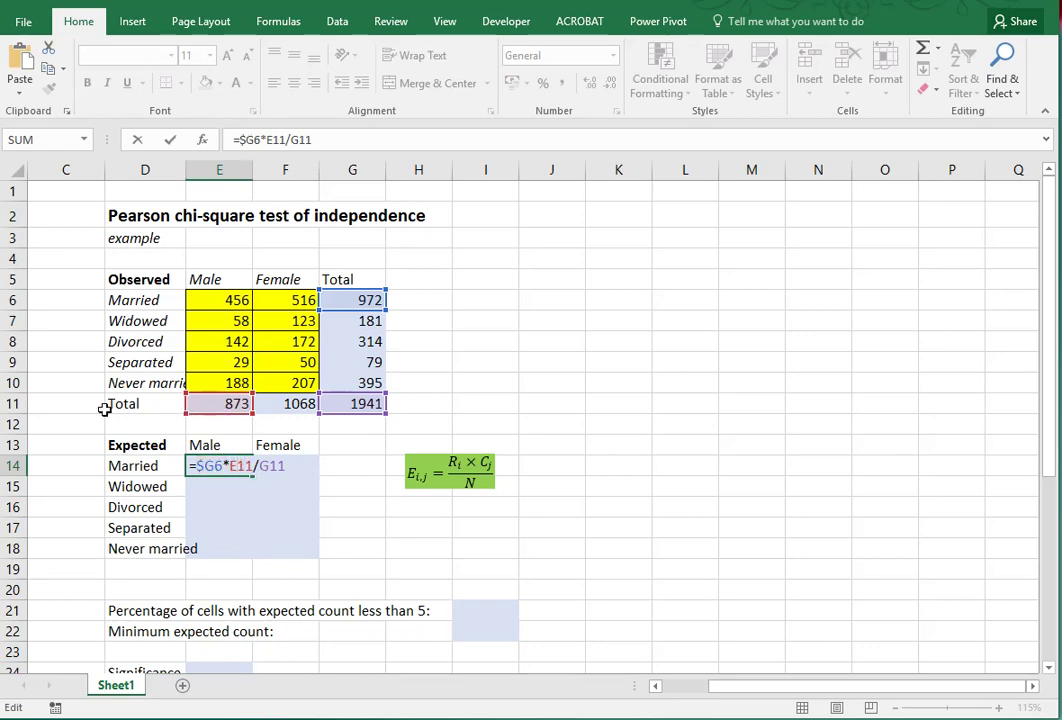
{"action": "key", "text": "Left"}
{"action": "key", "text": "Left"}
{"action": "key", "text": "Left"}
{"action": "key", "text": "Left"}
{"action": "key", "text": "F4"}
{"action": "key", "text": "F4"}
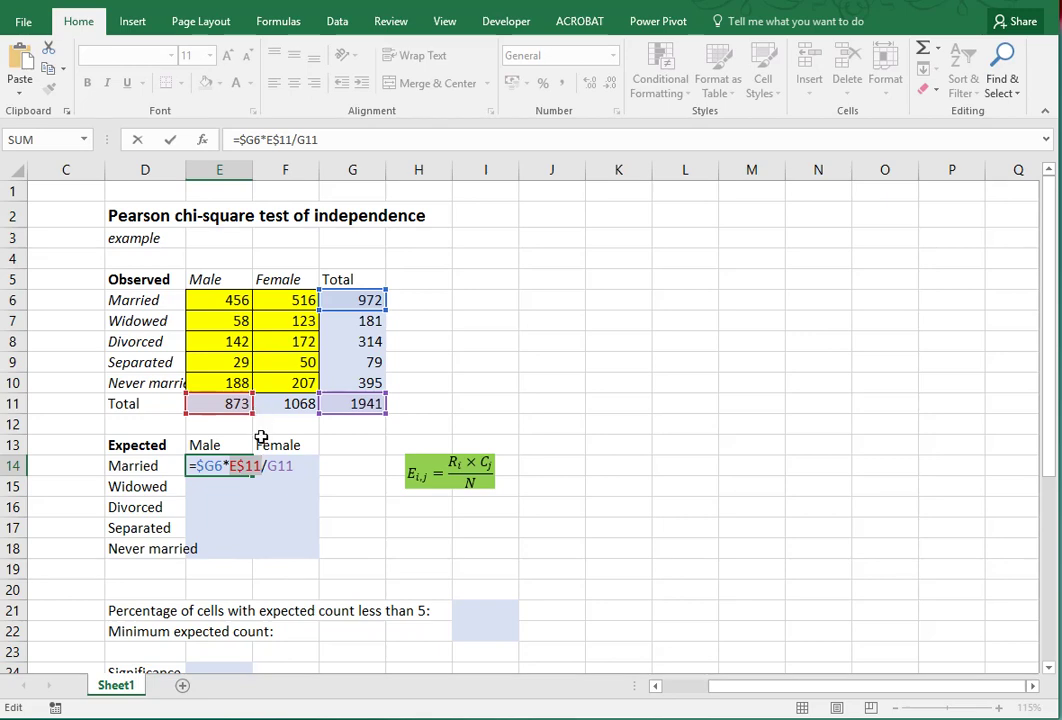
{"action": "left_click", "coordinate": [238, 463]}
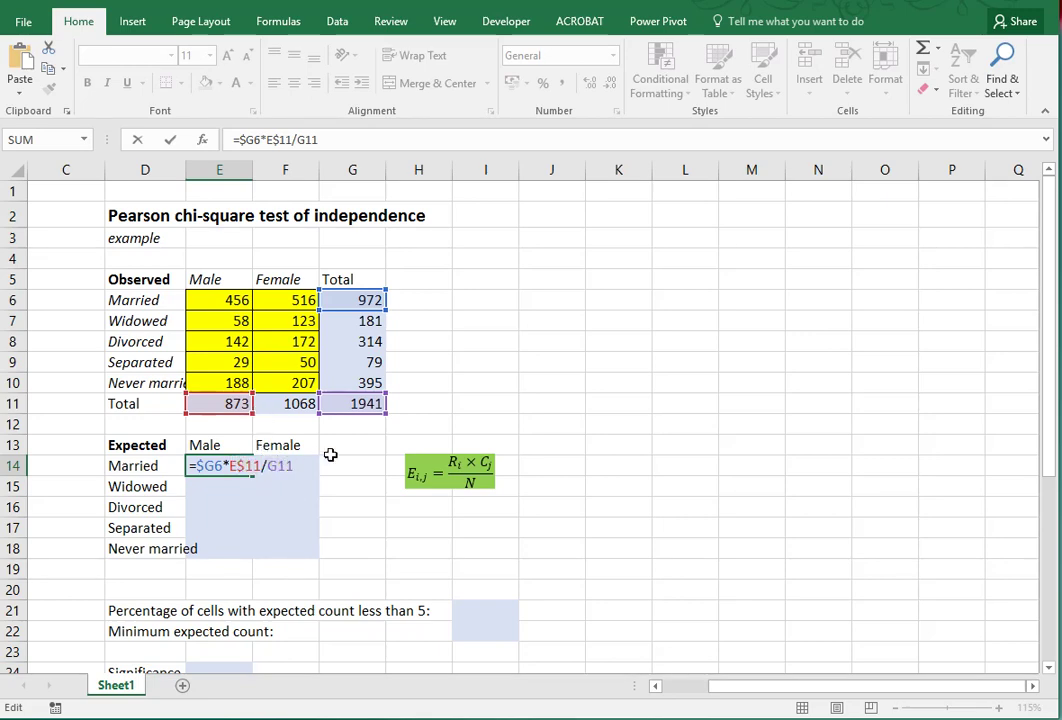
{"action": "key", "text": "F4"}
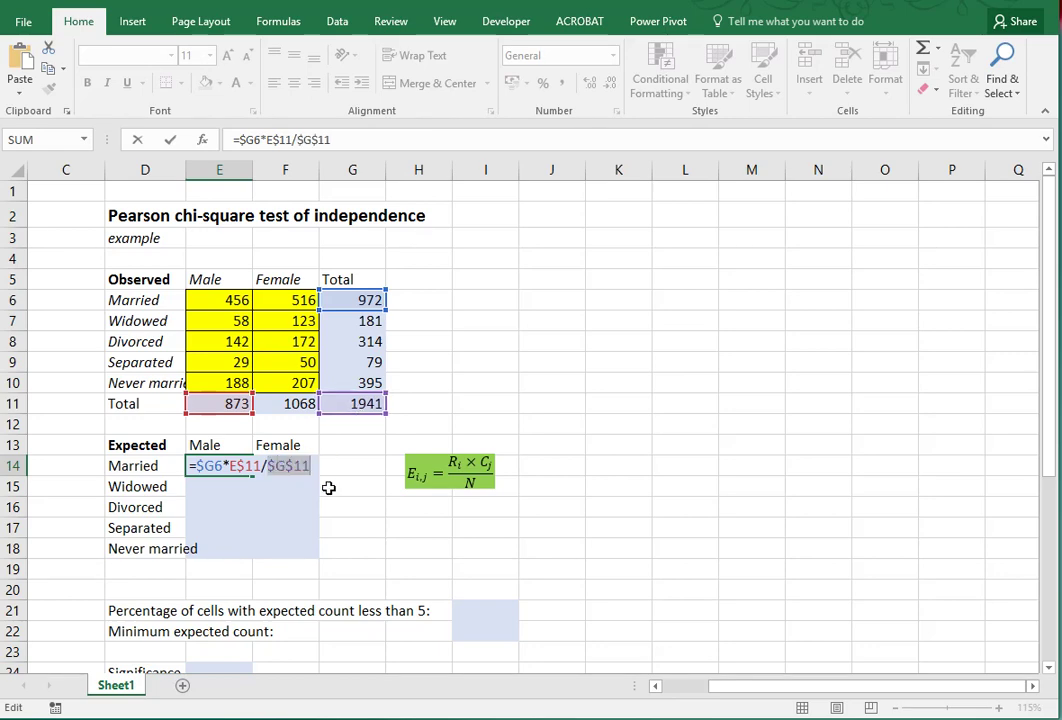
{"action": "key", "text": "Return"}
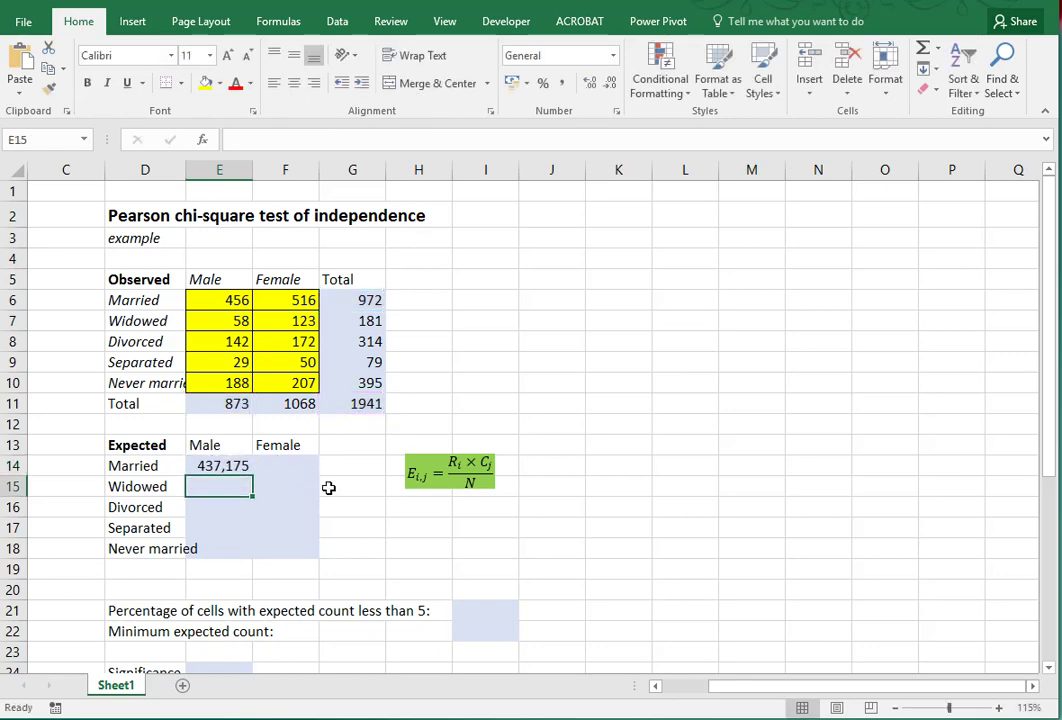
Step: Copy the expected-count formula from E14 to the range E14:F18 and check the cell references in F16
{"action": "key", "text": "Up"}
{"action": "key", "text": "ctrl+c"}
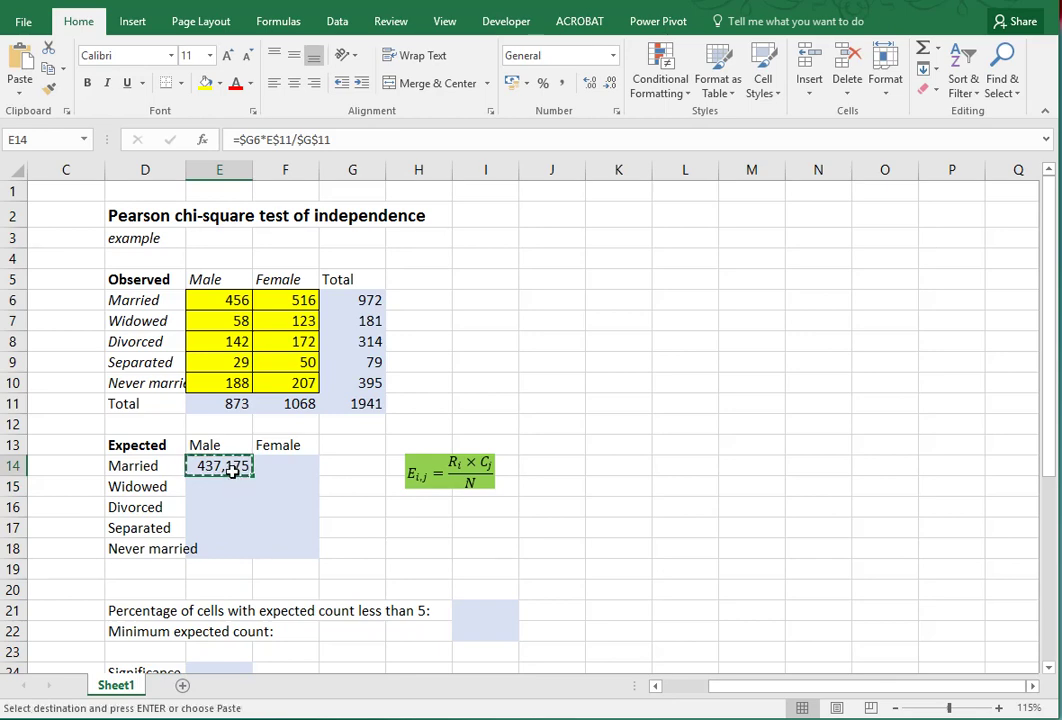
{"action": "left_click_drag", "start_coordinate": [232, 472], "coordinate": [280, 542]}
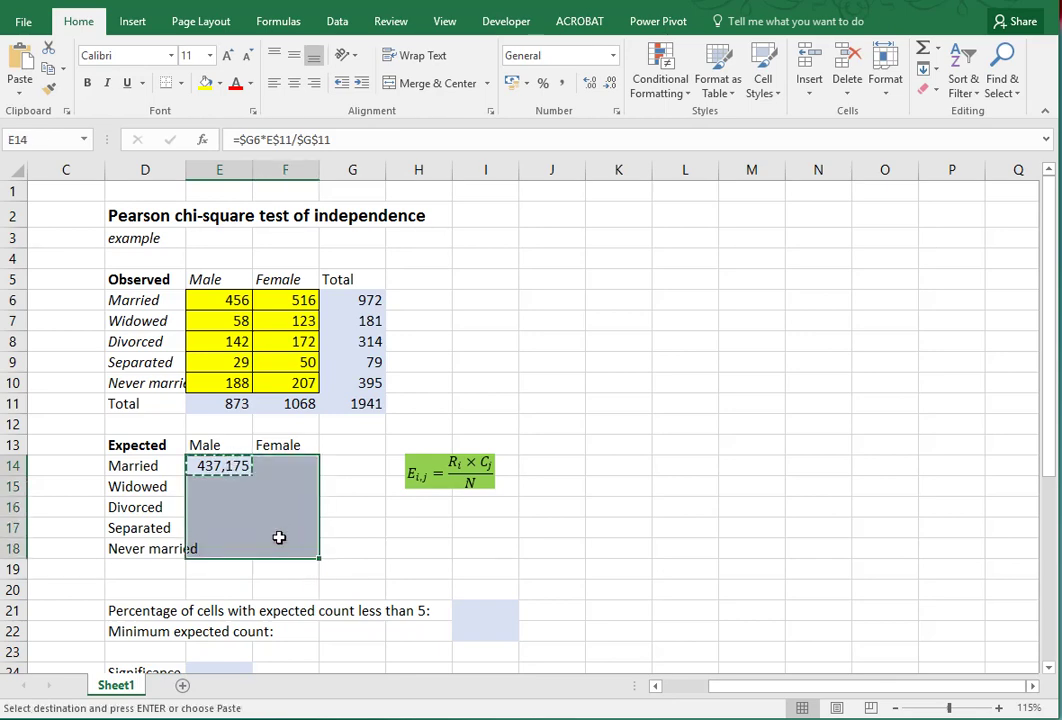
{"action": "key", "text": "ctrl+v"}
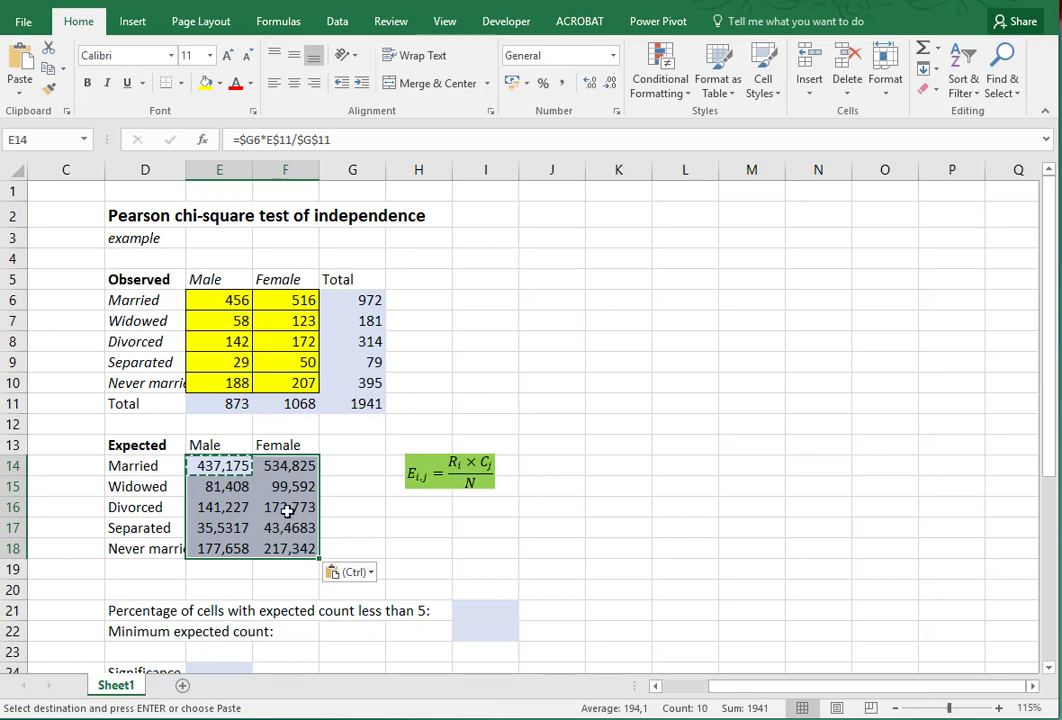
{"action": "double_click", "coordinate": [287, 510]}
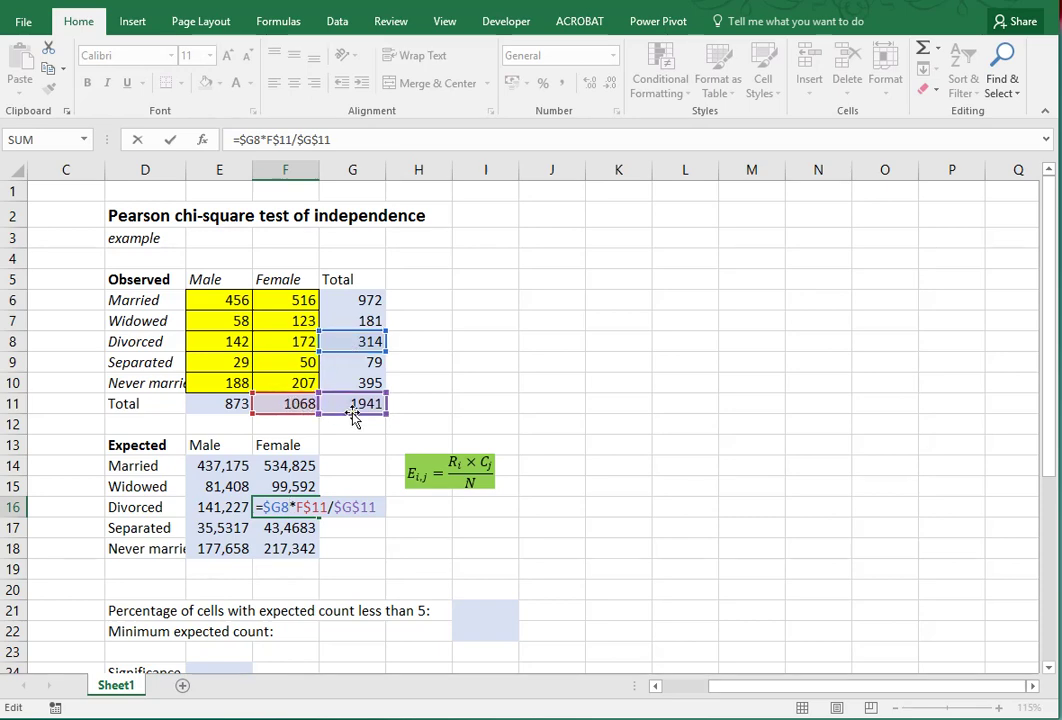
{"action": "key", "text": "Return"}
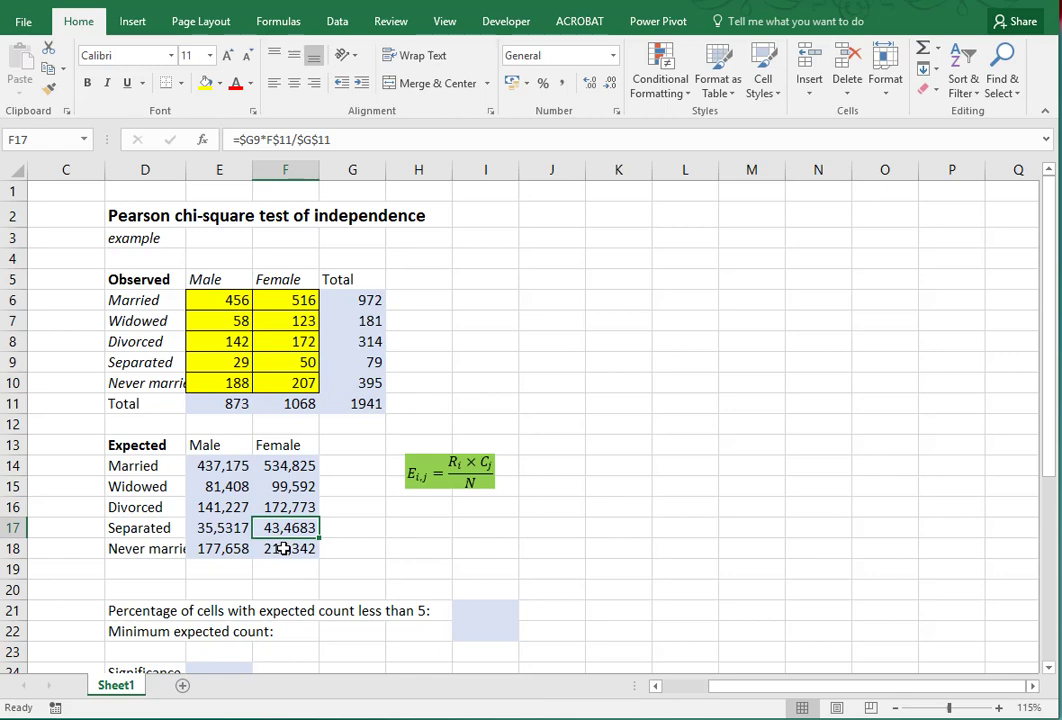
Step: Count the expected counts below 5 in I21 with the formula =COUNTIF(E14:F18;"<5")
{"action": "left_click", "coordinate": [467, 610]}
{"action": "type", "text": "="}
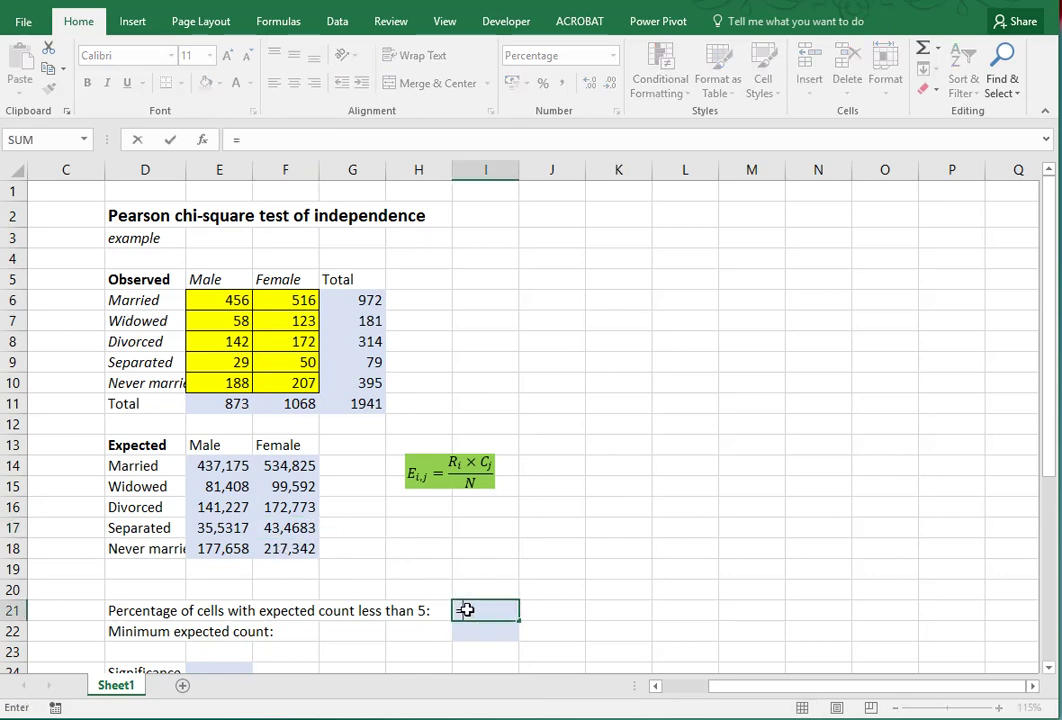
{"action": "type", "text": "countif("}
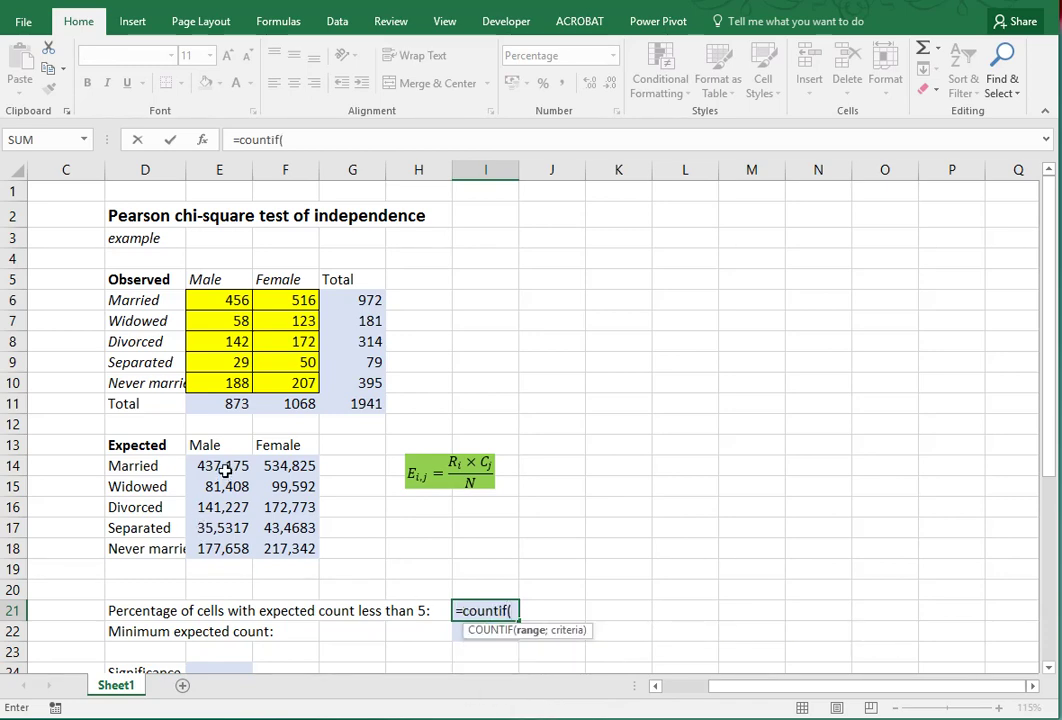
{"action": "left_click_drag", "start_coordinate": [218, 466], "coordinate": [271, 548]}
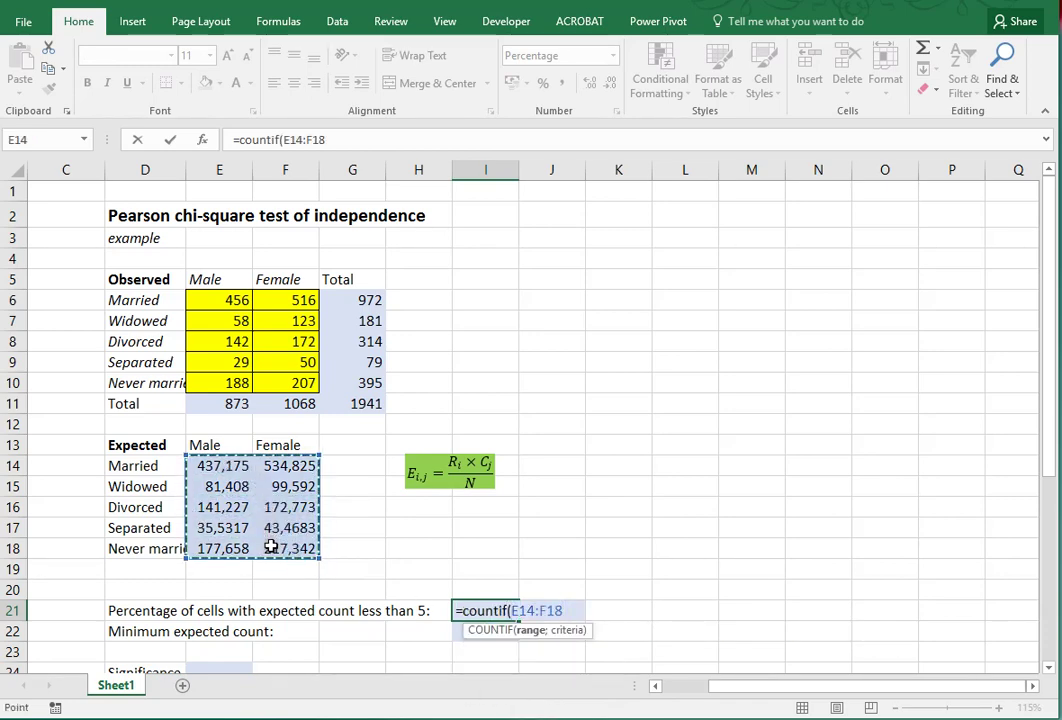
{"action": "type", "text": ";"}
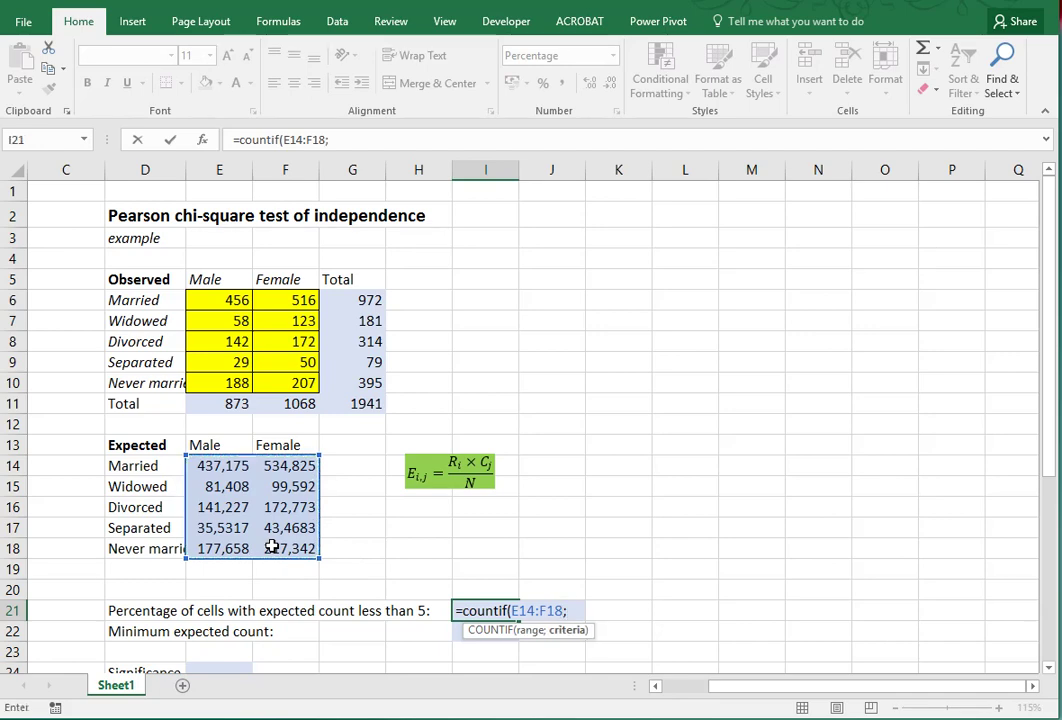
{"action": "type", "text": "@"}
{"action": "key", "text": "BackSpace"}
{"action": "type", "text": "<5"}
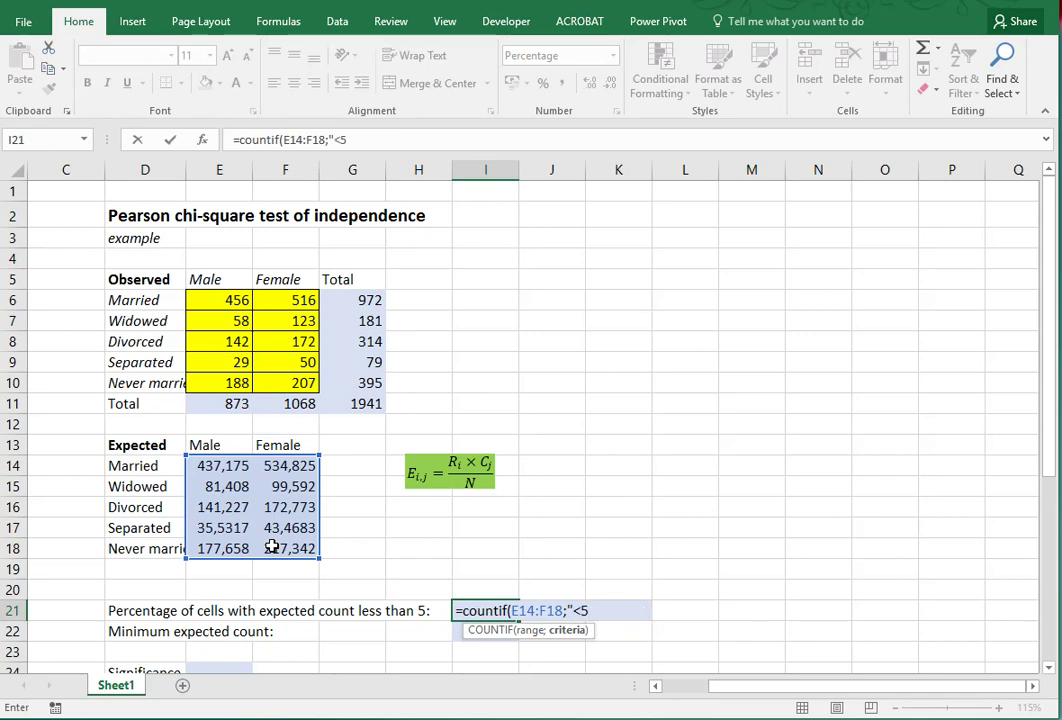
{"action": "type", "text": "\""}
{"action": "key", "text": "Return"}
{"action": "key", "text": "Up"}
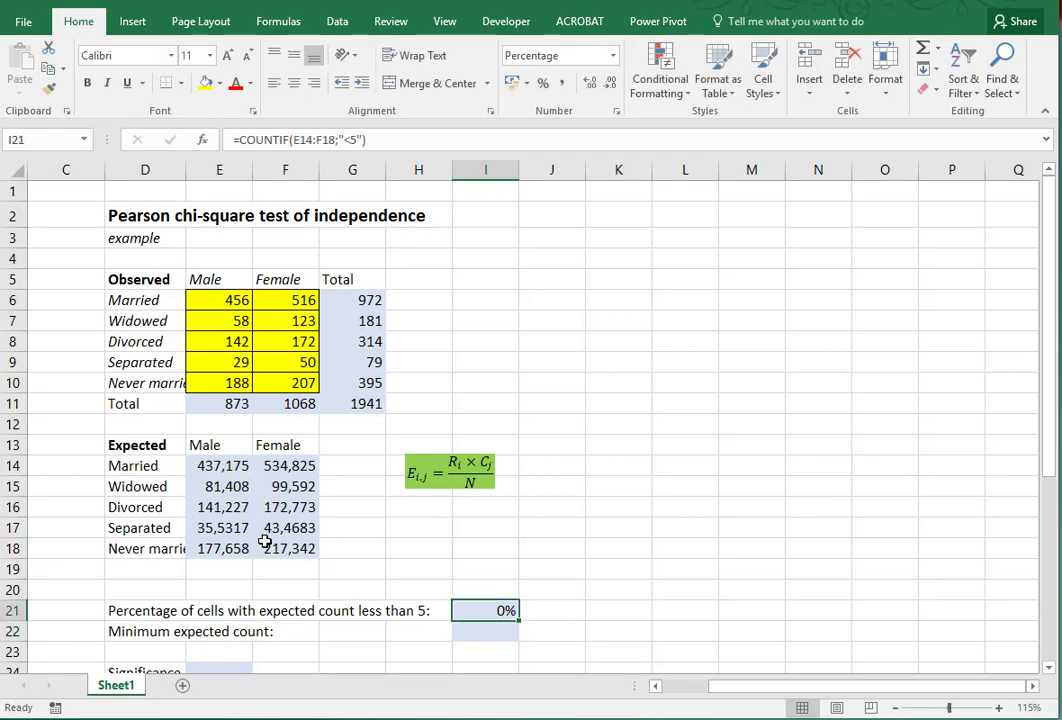
Step: Turn I21's count into a share of all expected cells by extending its formula with /COUNT(E14:F18)
{"action": "double_click", "coordinate": [498, 611]}
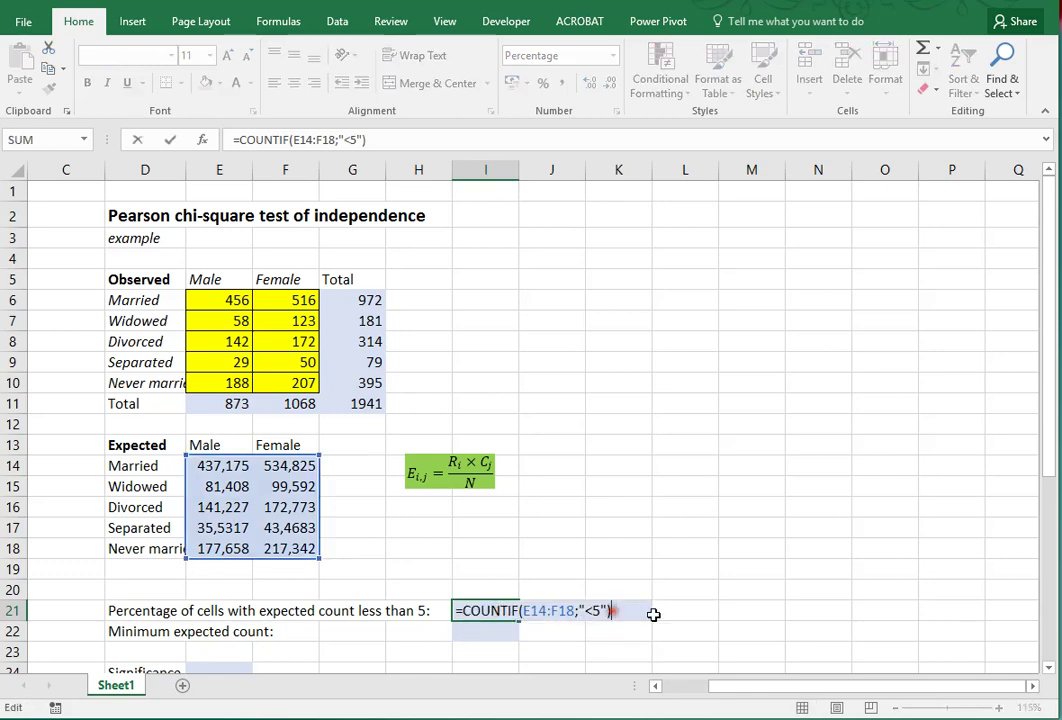
{"action": "type", "text": "/count("}
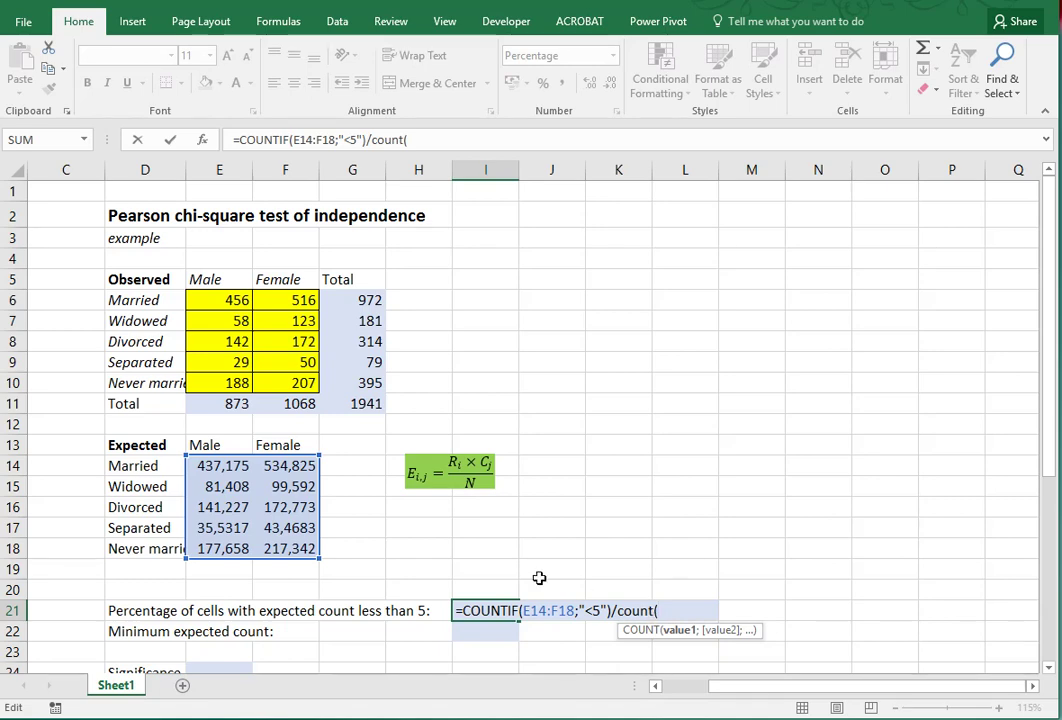
{"action": "left_click_drag", "start_coordinate": [230, 467], "coordinate": [275, 545]}
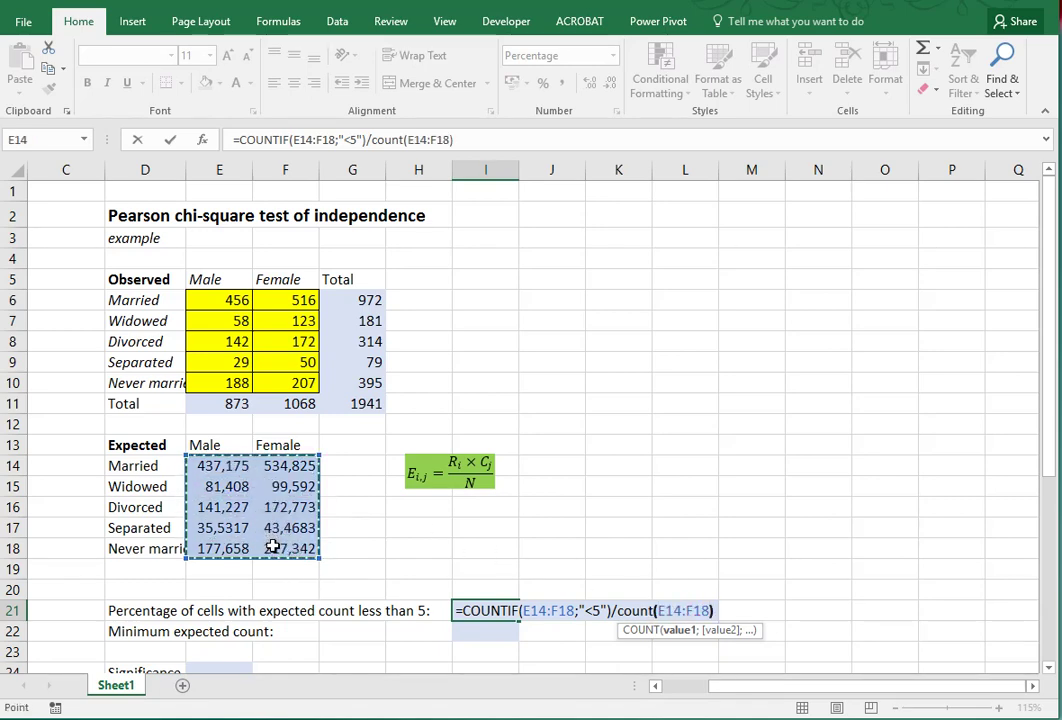
{"action": "key", "text": "ctrl+Return"}
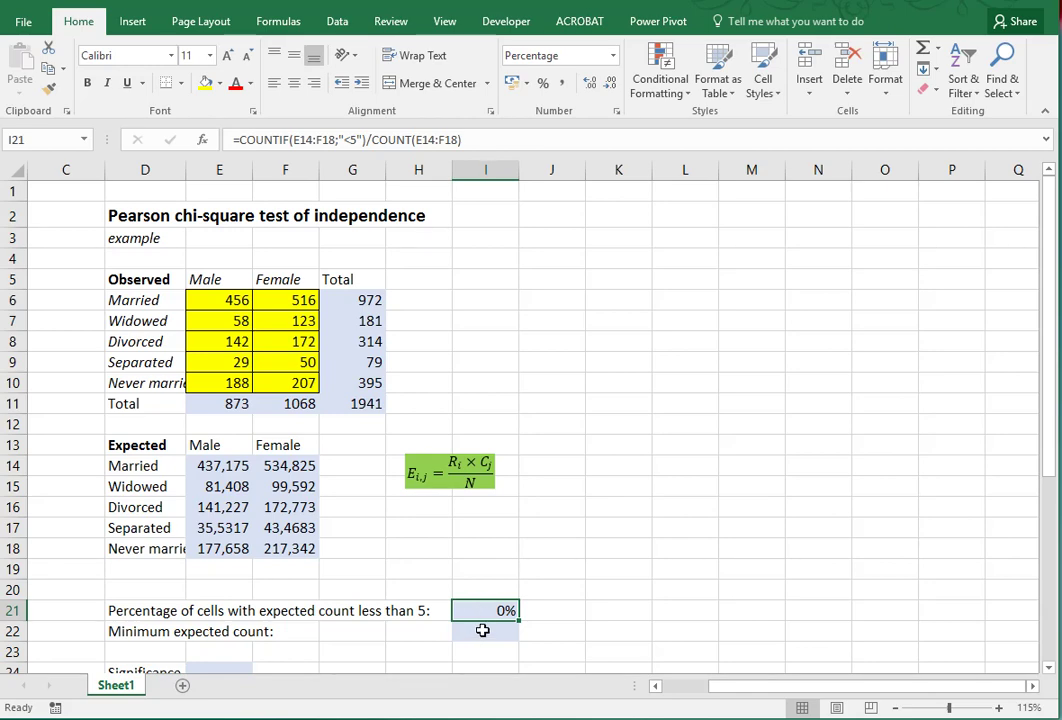
Step: Calculate the minimum expected count in I22 with =MIN(E14:F18) and locate the matching cell in the expected table
{"action": "left_click", "coordinate": [482, 630]}
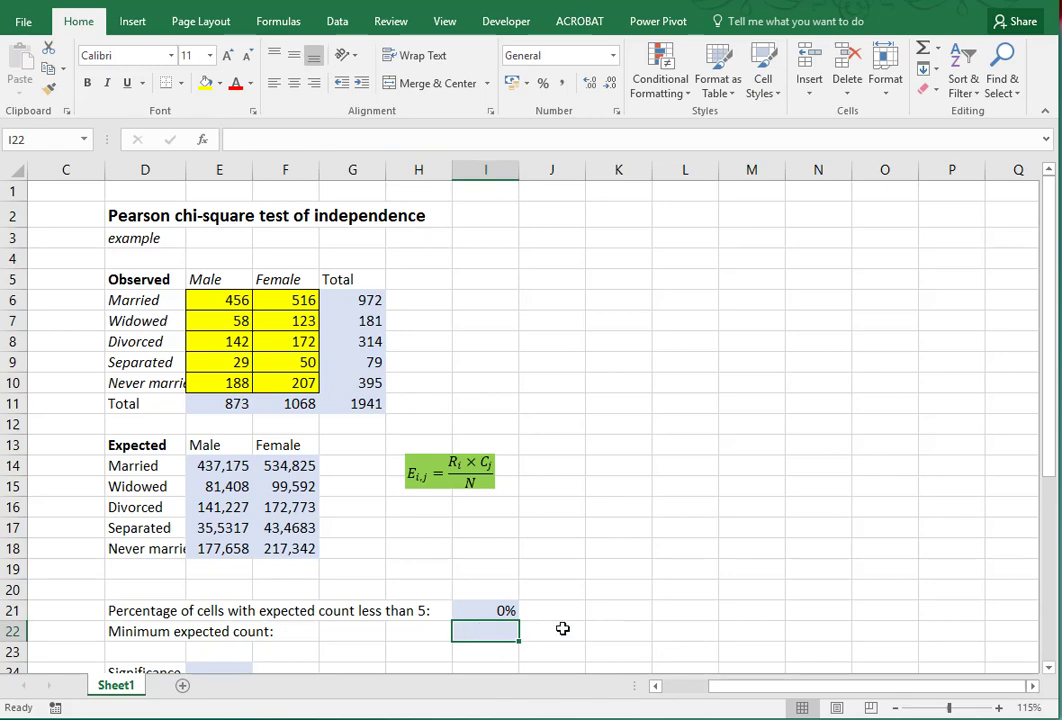
{"action": "type", "text": "="}
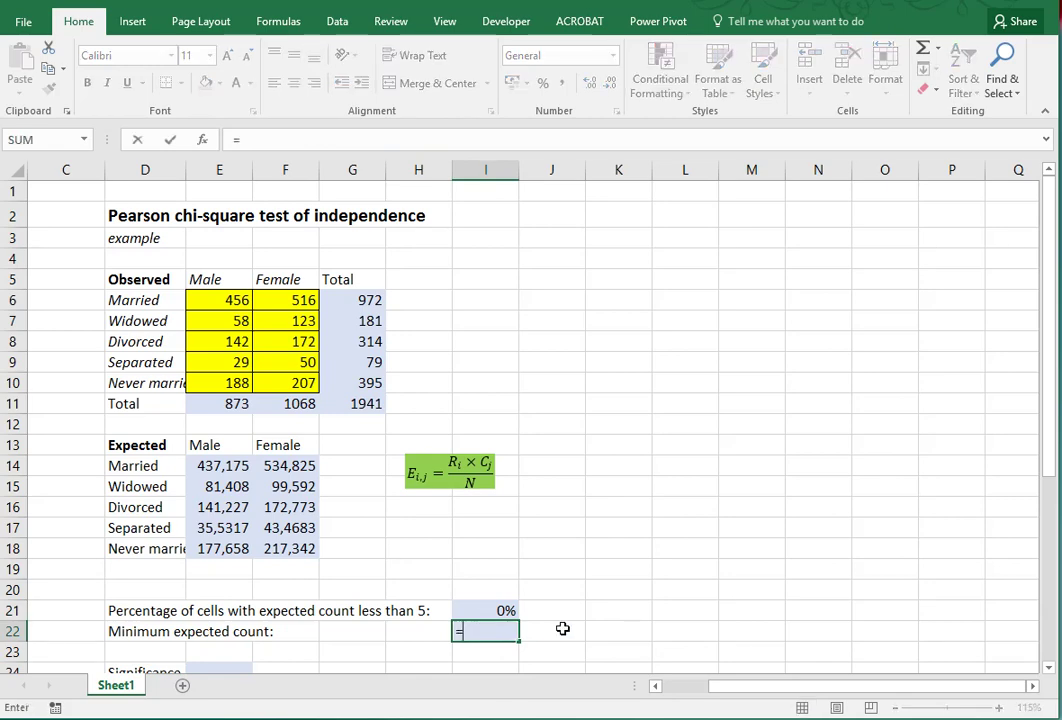
{"action": "type", "text": "min("}
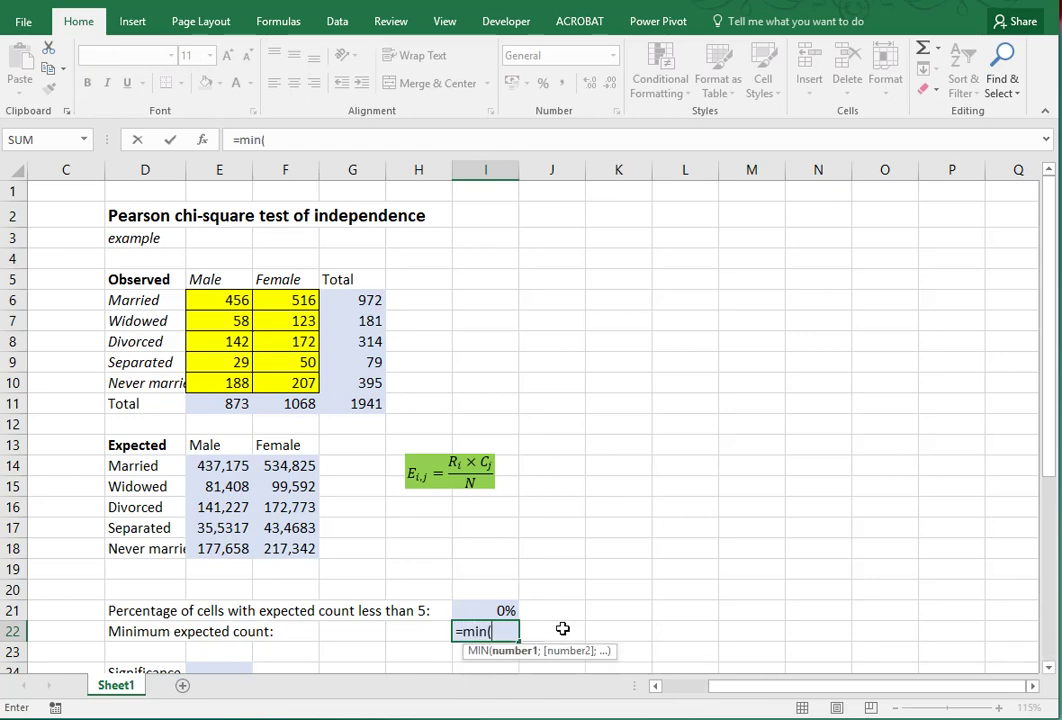
{"action": "left_click_drag", "start_coordinate": [222, 466], "coordinate": [282, 545]}
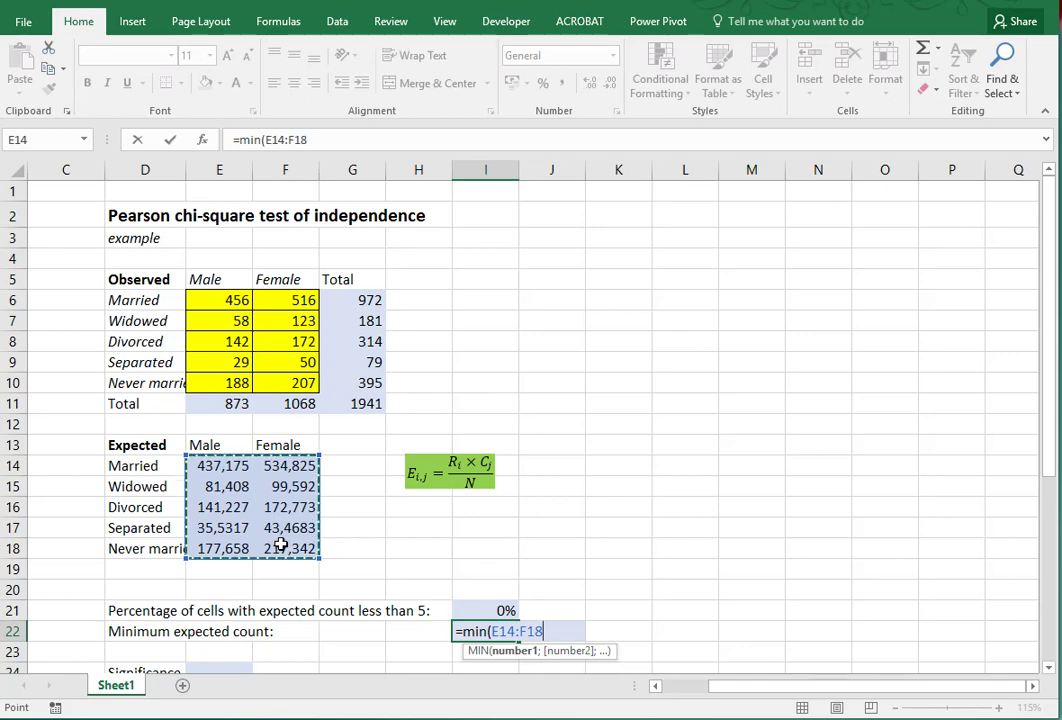
{"action": "key", "text": "Return"}
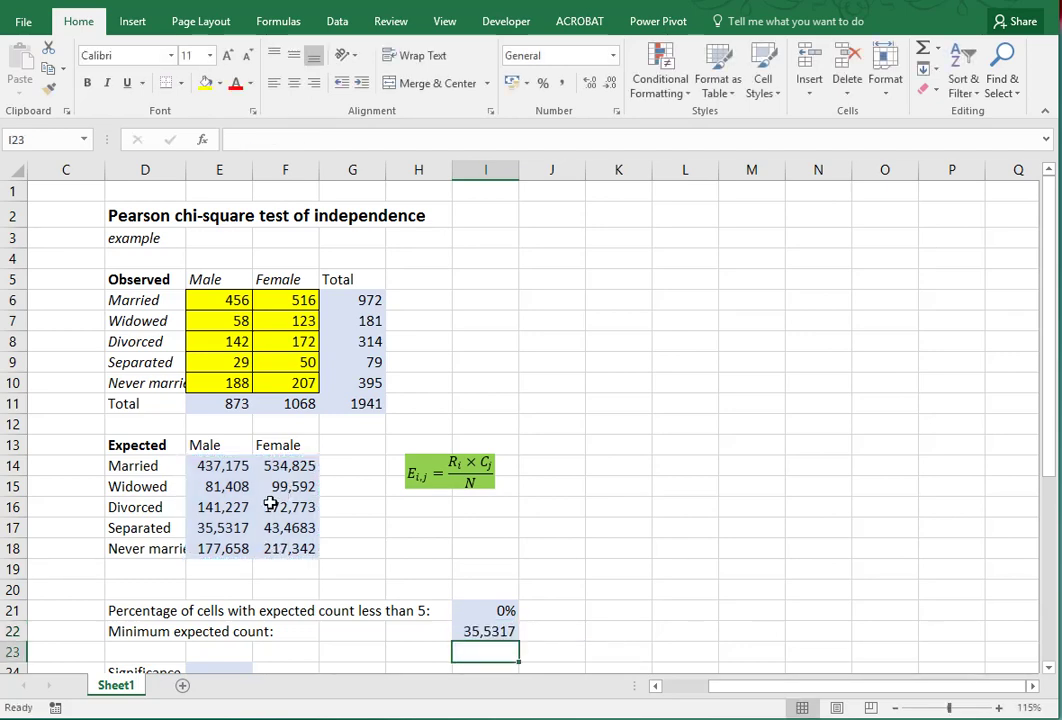
{"action": "left_click", "coordinate": [229, 527]}
Step: Calculate the significance in E24 with the formula =CHISQ.TEST(E6:F10;E14:F18), comparing the observed and expected counts
{"action": "scroll", "coordinate": [377, 531], "scroll_direction": "down", "scroll_amount": 1}
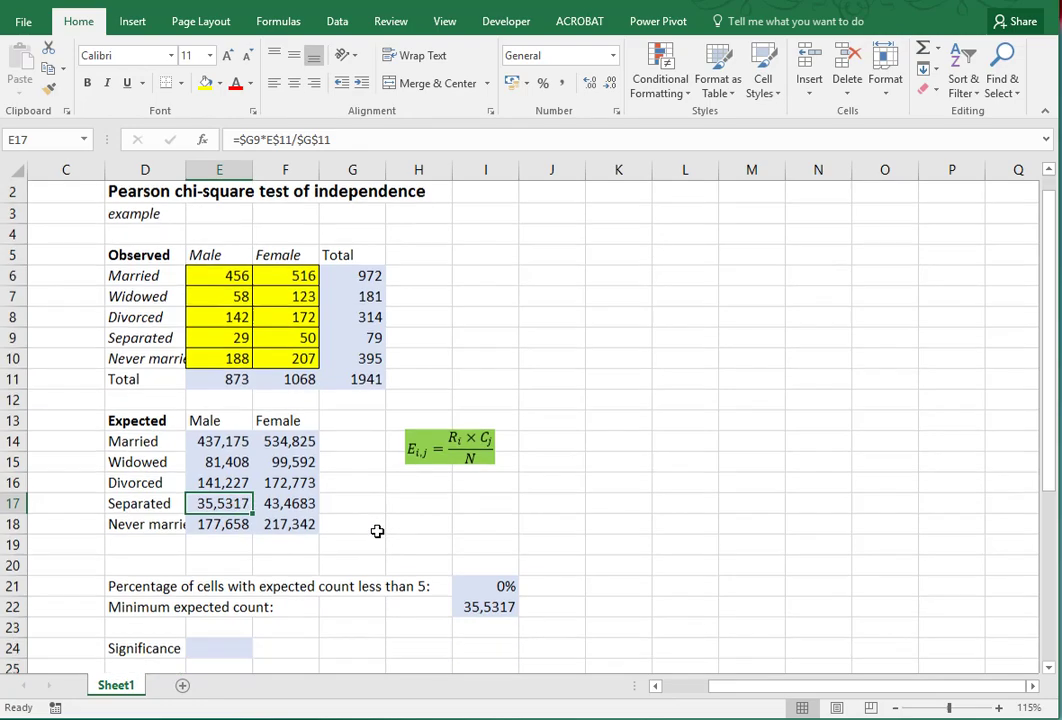
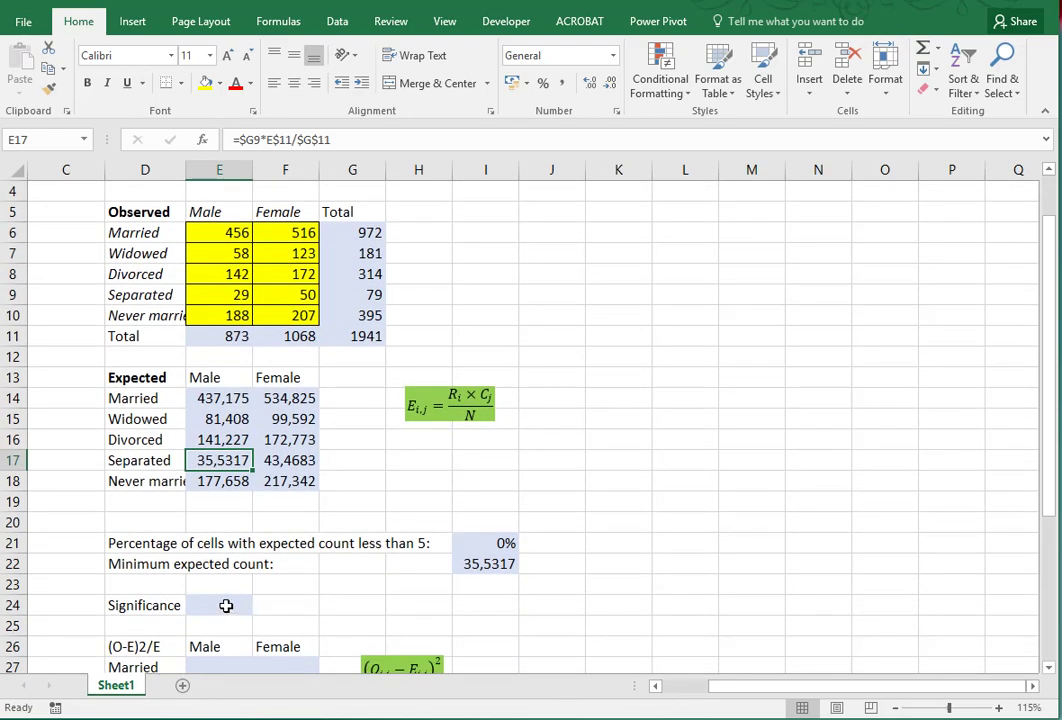
{"action": "left_click", "coordinate": [226, 606]}
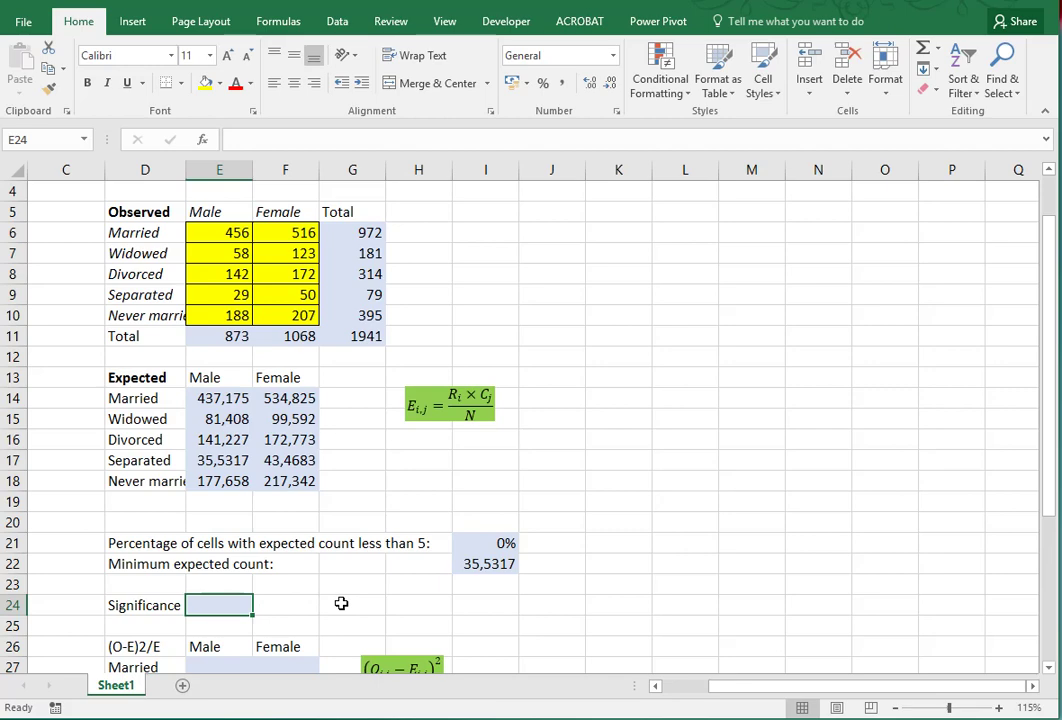
{"action": "type", "text": "=c"}
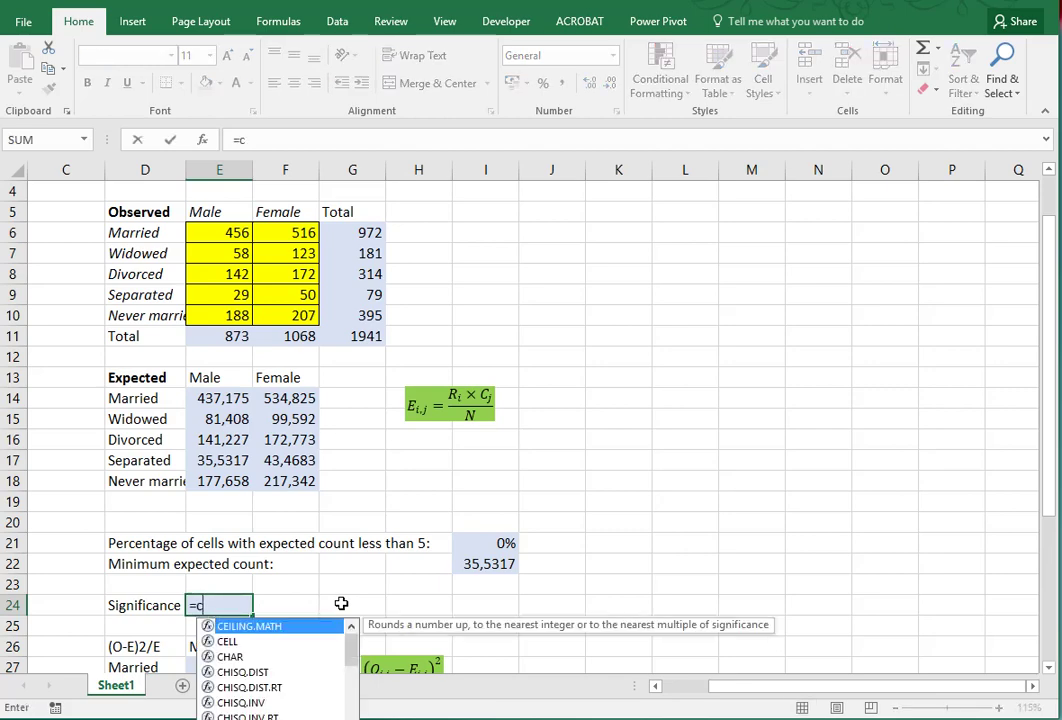
{"action": "type", "text": "hisq"}
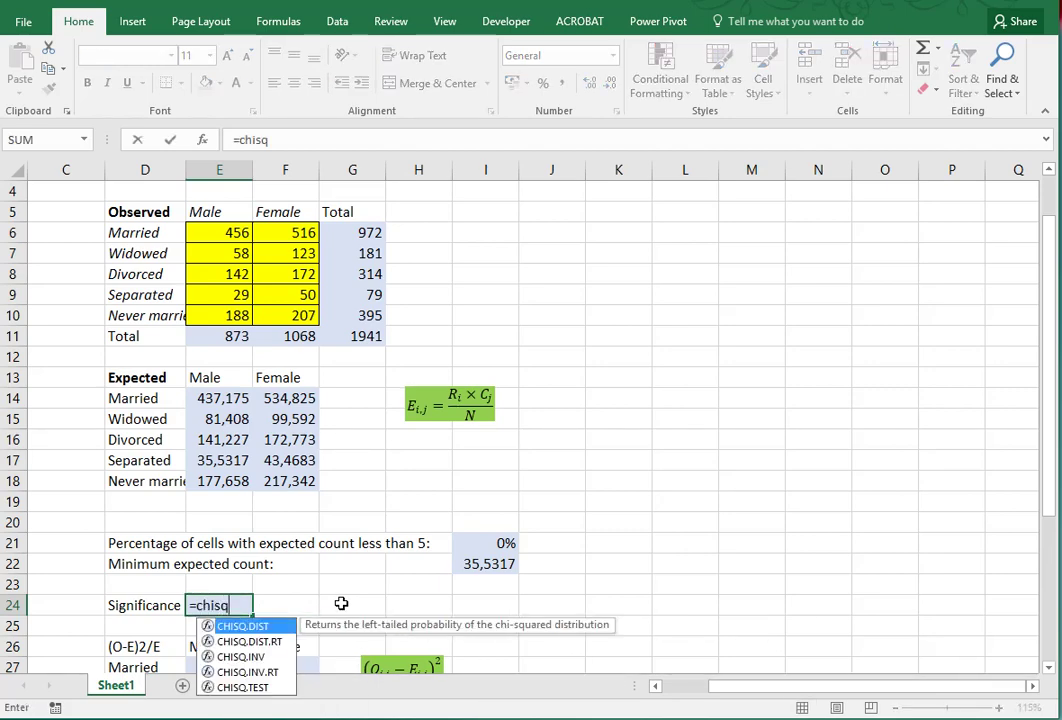
{"action": "double_click", "coordinate": [241, 686]}
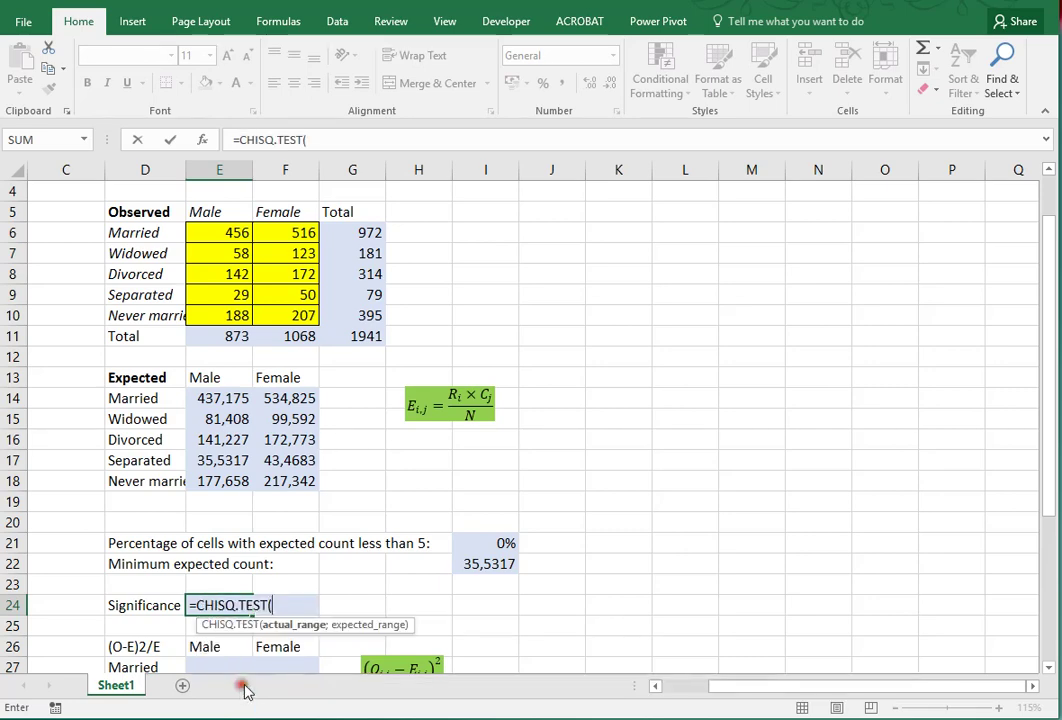
{"action": "left_click_drag", "start_coordinate": [225, 232], "coordinate": [280, 315]}
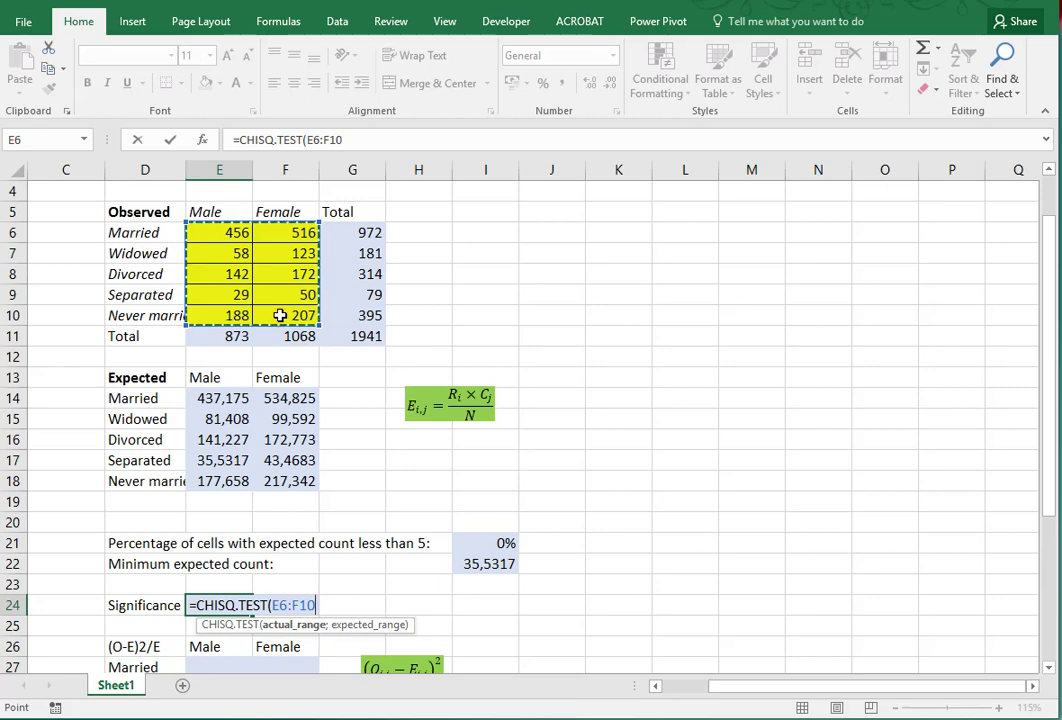
{"action": "type", "text": ";"}
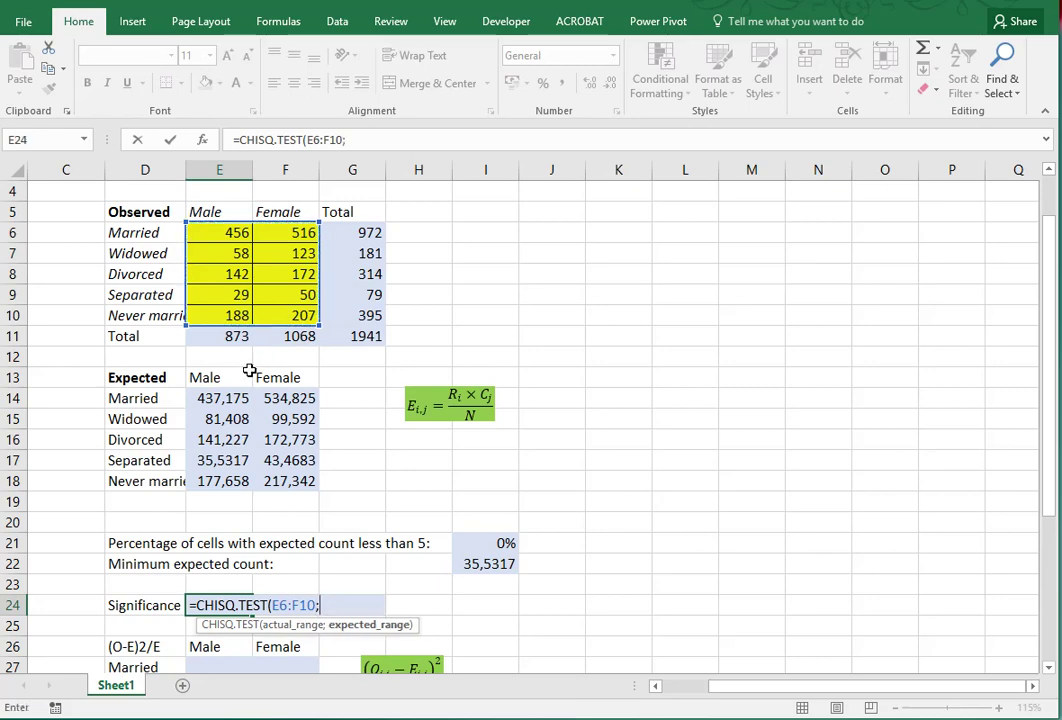
{"action": "left_click_drag", "start_coordinate": [209, 398], "coordinate": [263, 481]}
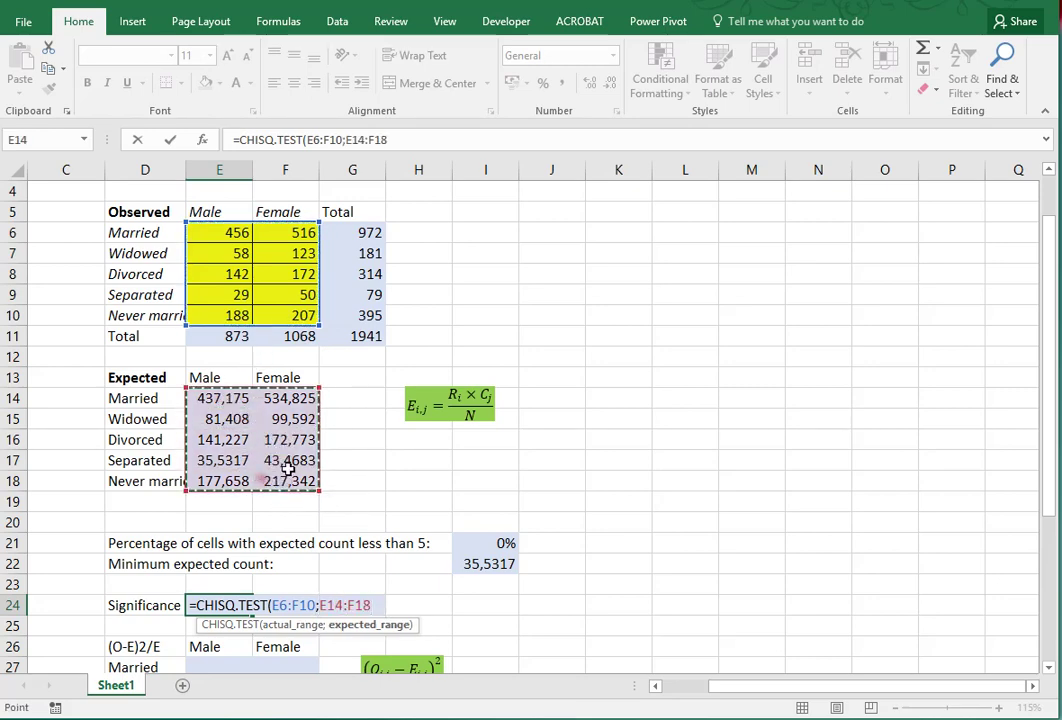
{"action": "key", "text": "Return"}
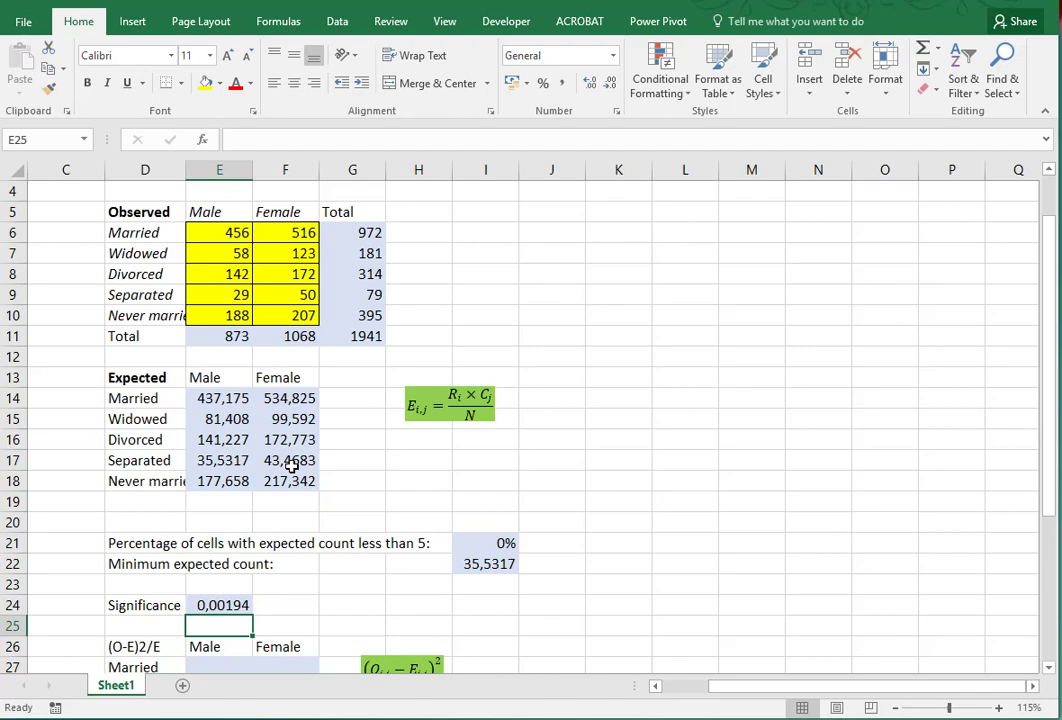
Step: Calculate the chi-square contribution of married males in E27 with the formula =(E6-E14)^2/E14
{"action": "scroll", "coordinate": [291, 466], "scroll_direction": "down", "scroll_amount": 1}
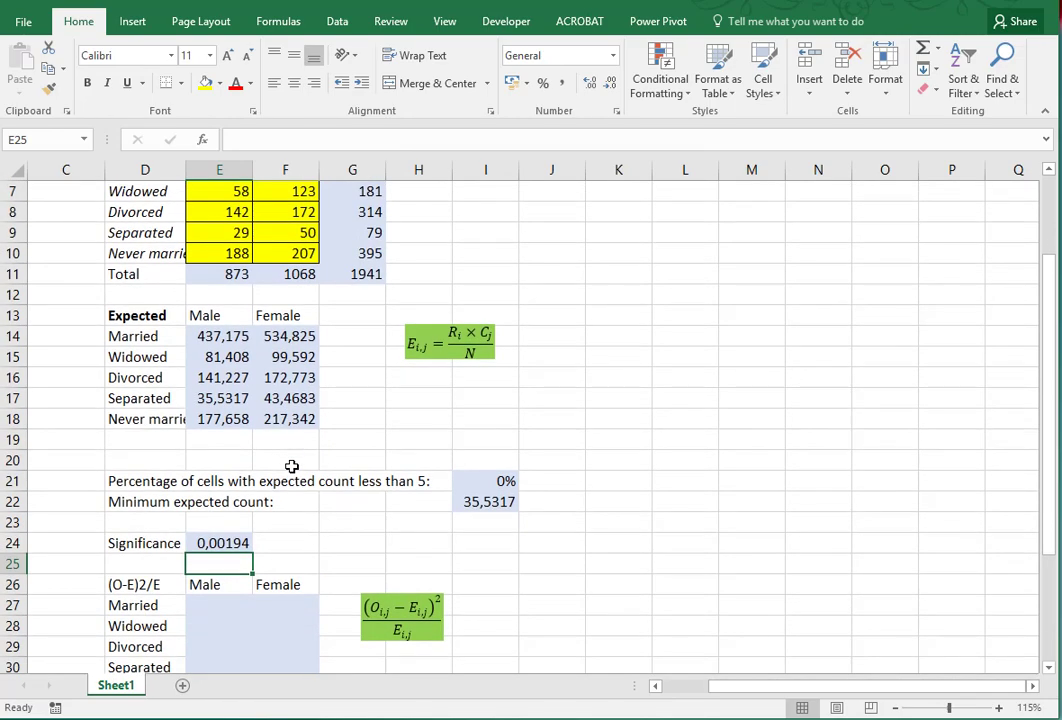
{"action": "scroll", "coordinate": [291, 466], "scroll_direction": "down", "scroll_amount": 1}
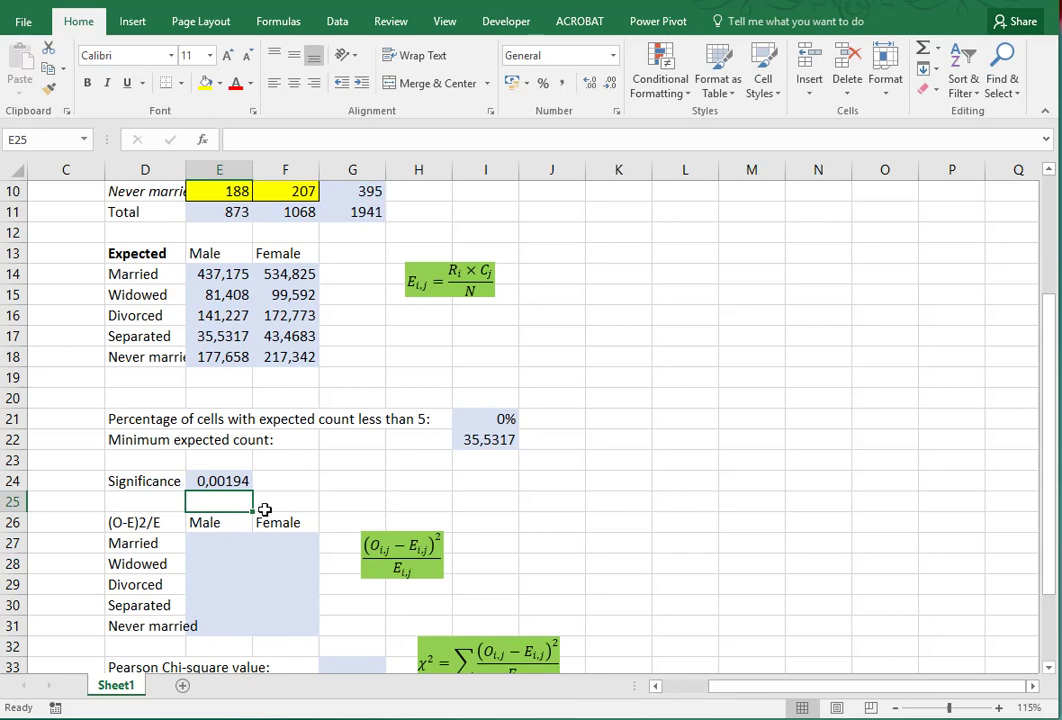
{"action": "left_click", "coordinate": [208, 545]}
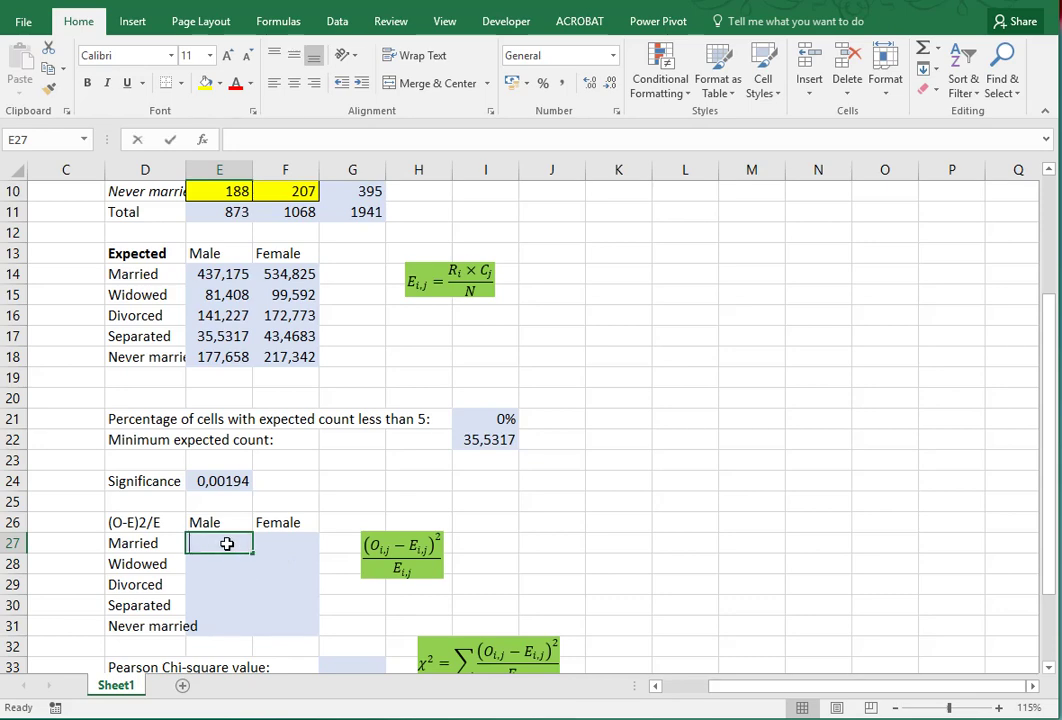
{"action": "type", "text": "=("}
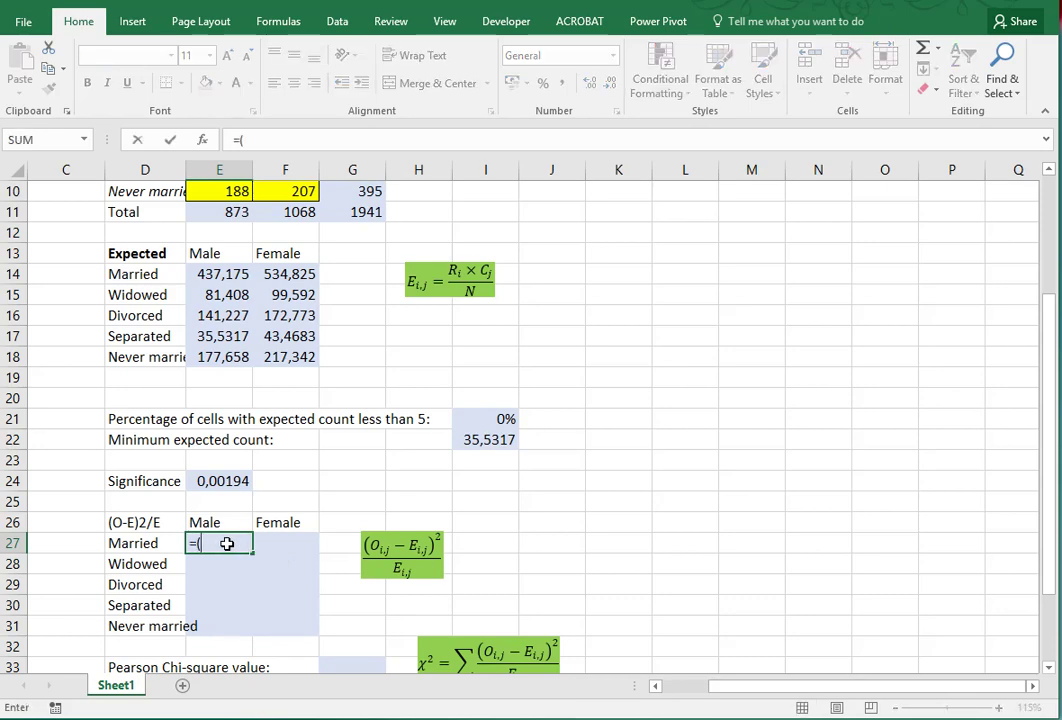
{"action": "scroll", "coordinate": [227, 543], "scroll_direction": "up", "scroll_amount": 1}
{"action": "scroll", "coordinate": [227, 543], "scroll_direction": "up", "scroll_amount": 1}
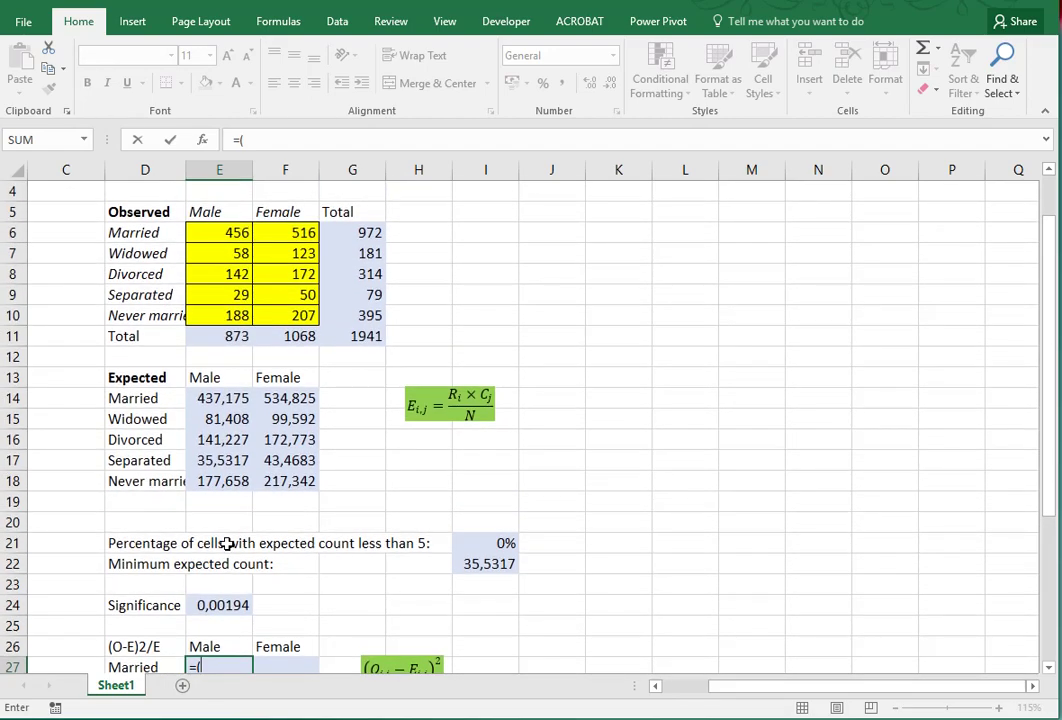
{"action": "left_click", "coordinate": [222, 233]}
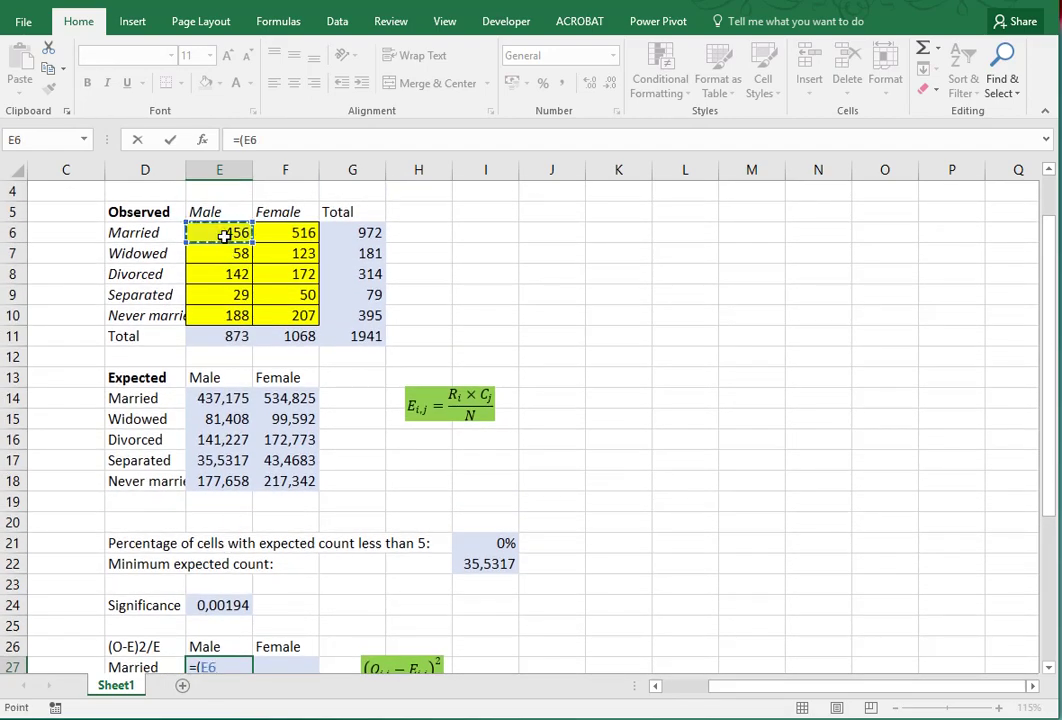
{"action": "type", "text": "-"}
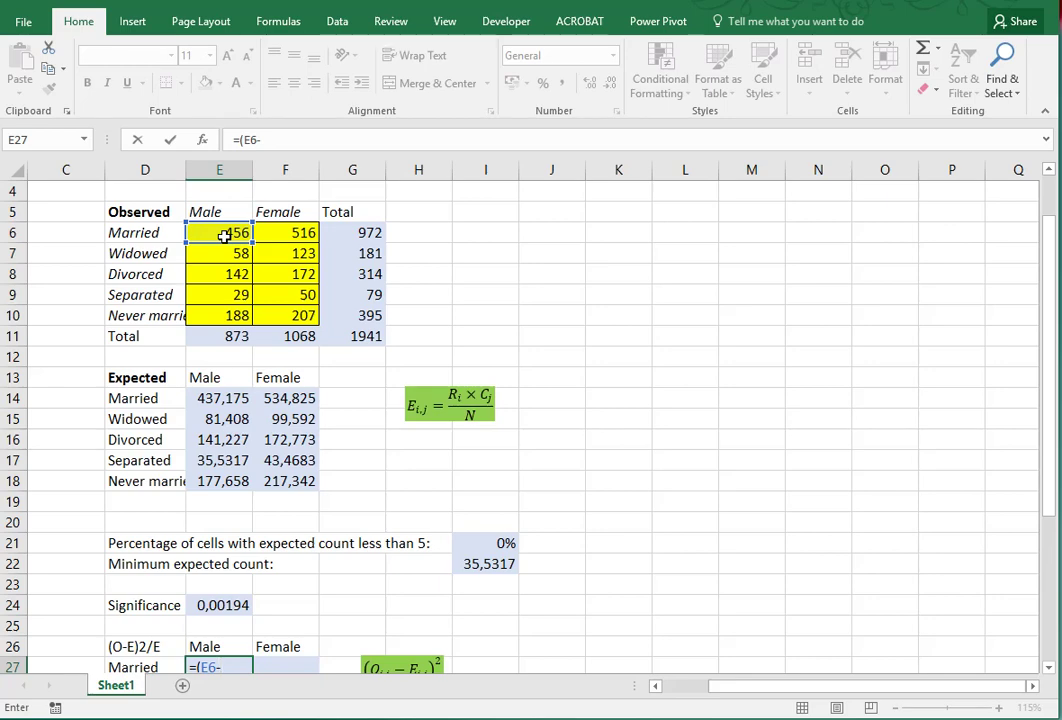
{"action": "left_click", "coordinate": [219, 399]}
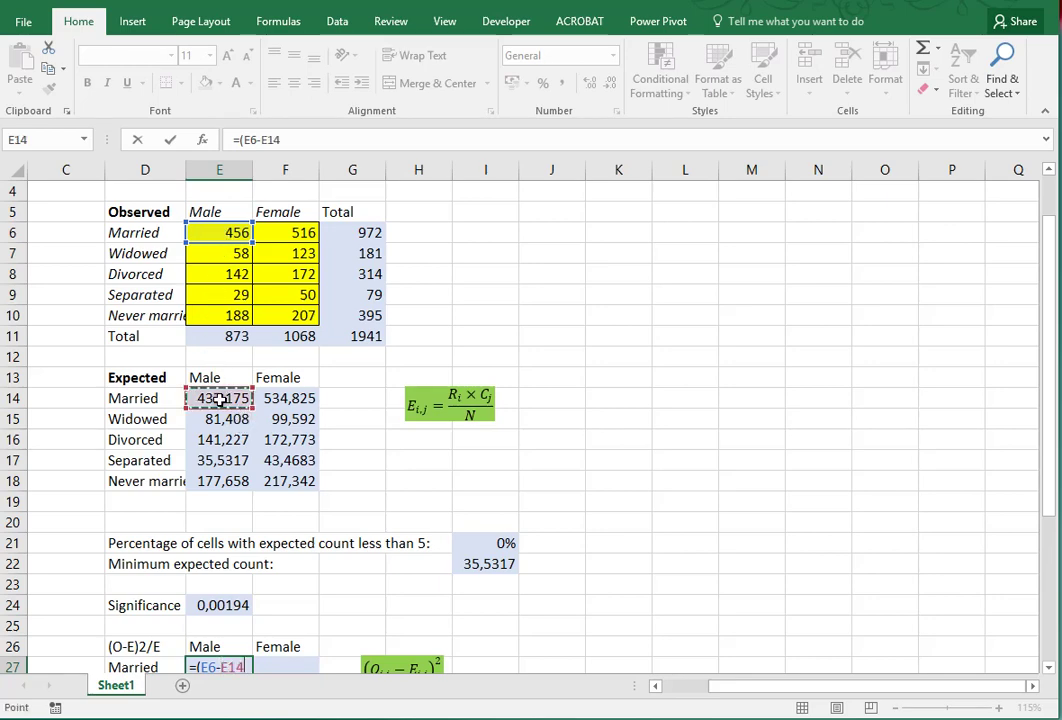
{"action": "type", "text": ")"}
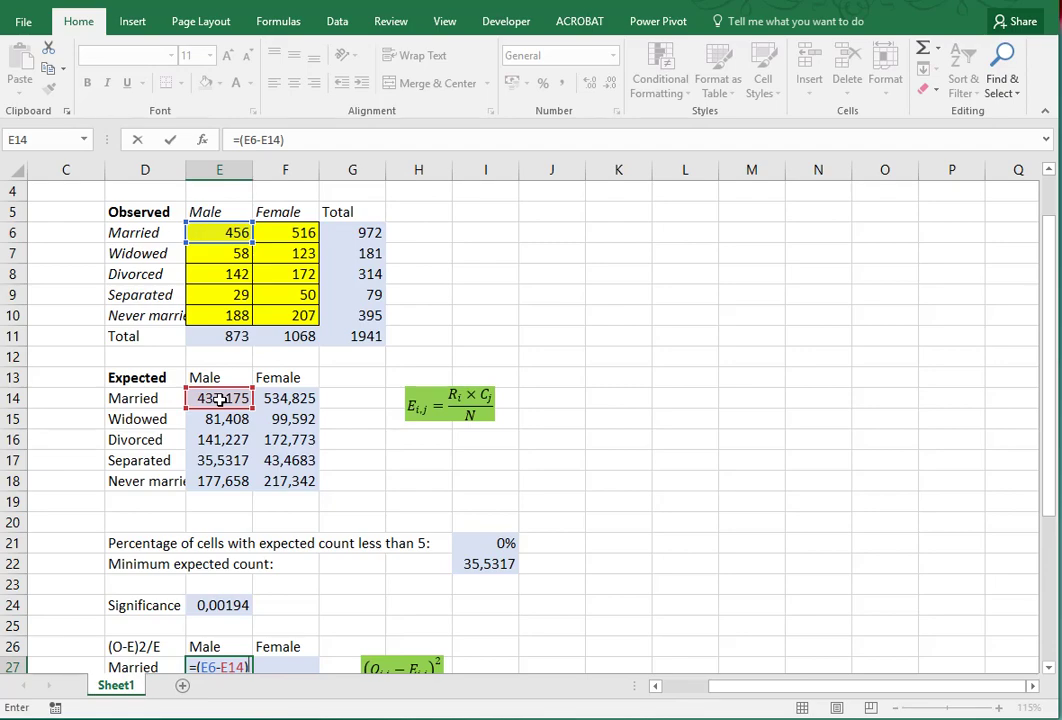
{"action": "type", "text": "^2"}
{"action": "scroll", "coordinate": [309, 411], "scroll_direction": "down", "scroll_amount": 1}
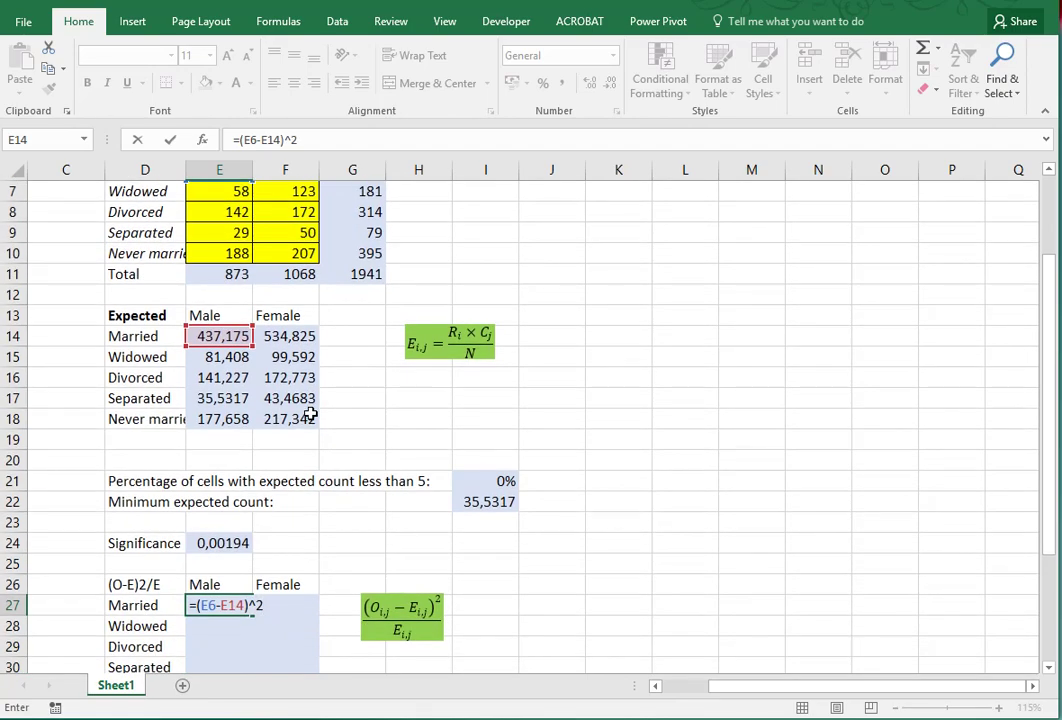
{"action": "type", "text": "/"}
{"action": "left_click", "coordinate": [229, 336]}
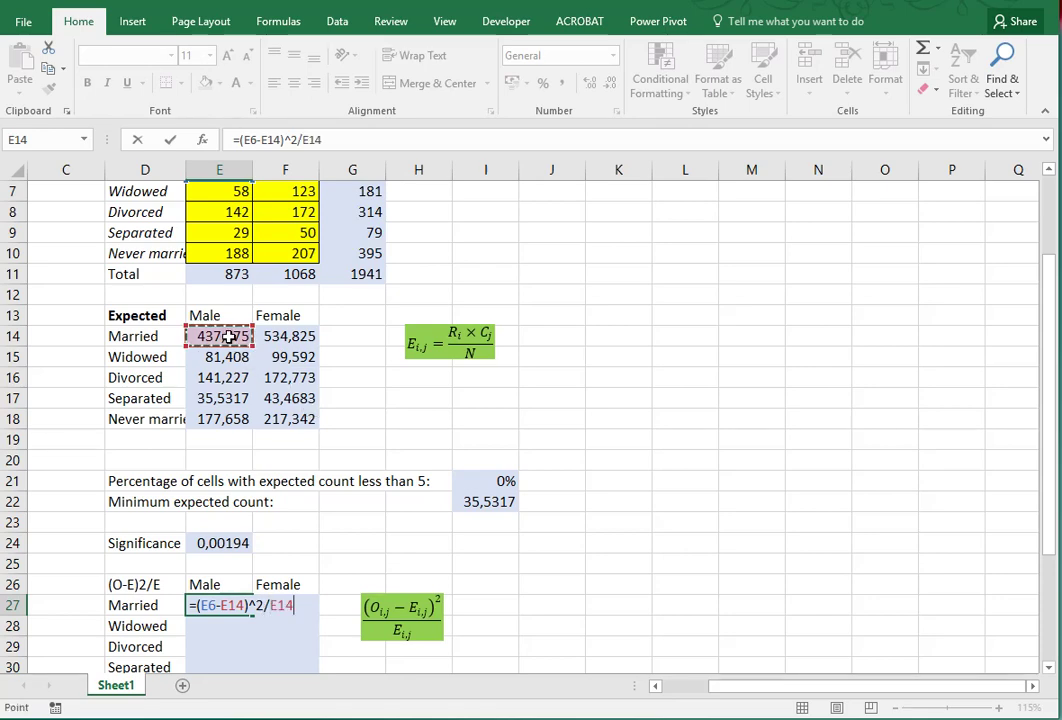
{"action": "key", "text": "Return"}
{"action": "key", "text": "Up"}
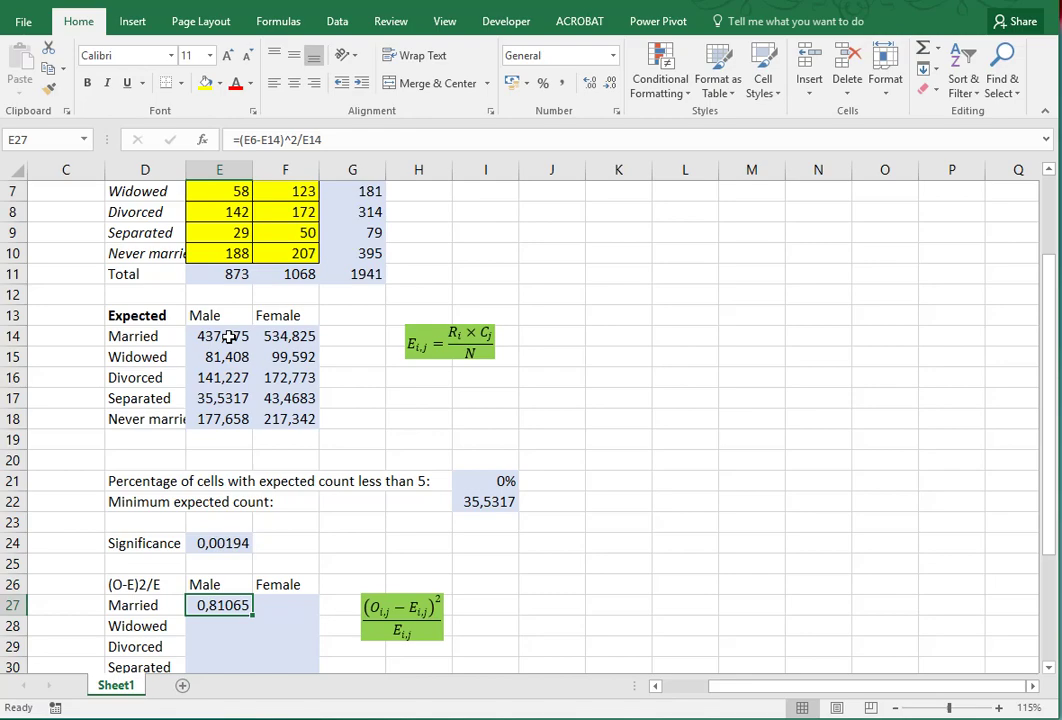
Step: Copy the contribution formula from E27 to the whole (O-E)2/E table, E27:F31
{"action": "key", "text": "ctrl+c"}
{"action": "scroll", "coordinate": [275, 350], "scroll_direction": "down", "scroll_amount": 2}
{"action": "left_click", "coordinate": [303, 564], "text": "shift"}
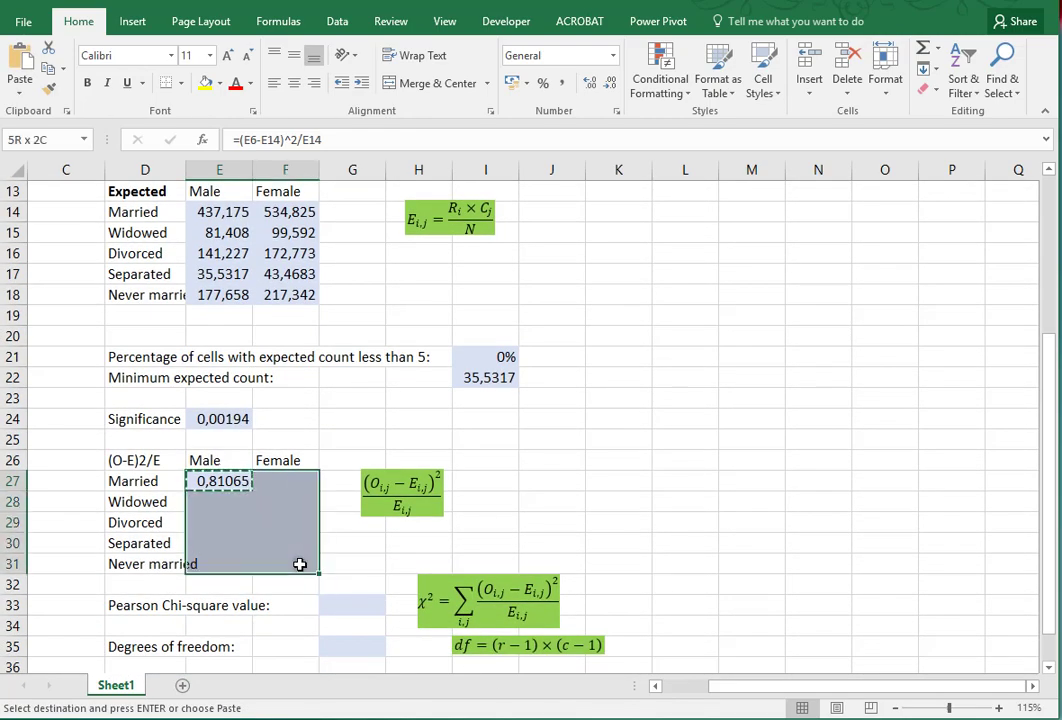
{"action": "key", "text": "ctrl+v"}
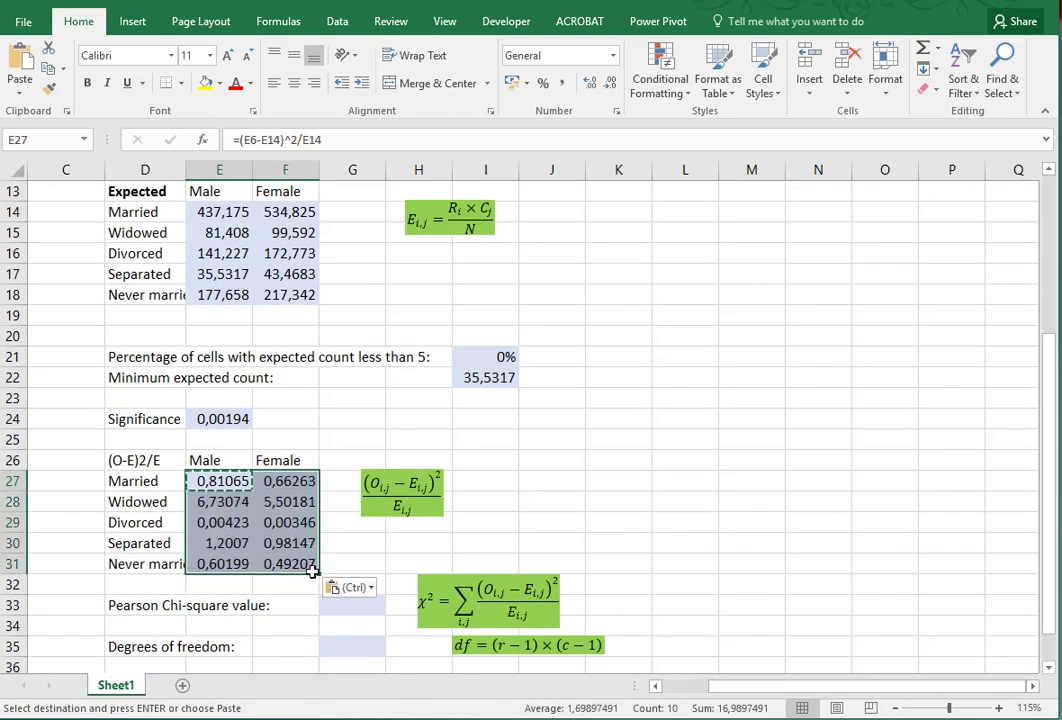
Step: Calculate the Pearson chi-square value in G33 by summing all cell contributions with =SUM(E27:F31)
{"action": "left_click", "coordinate": [272, 604]}
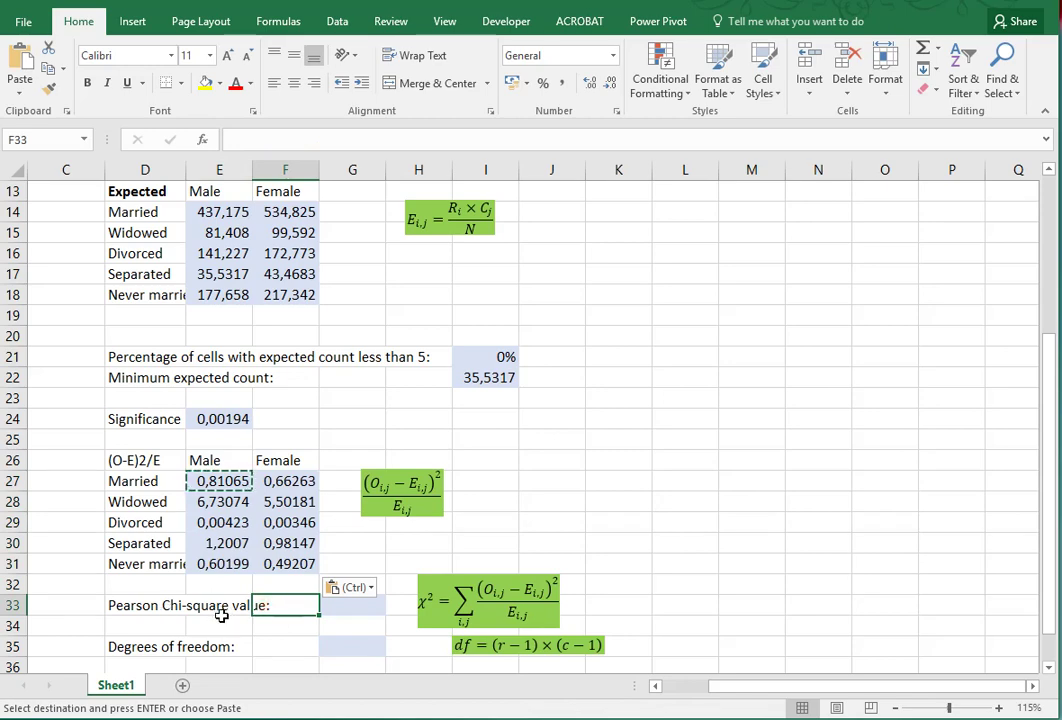
{"action": "left_click", "coordinate": [228, 625]}
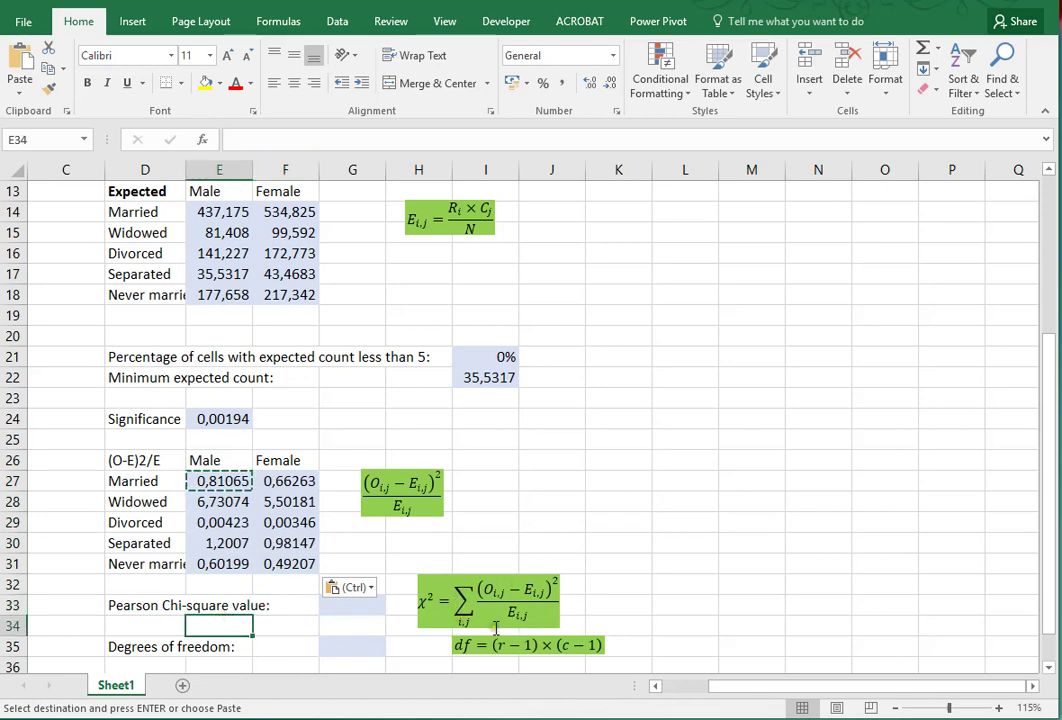
{"action": "left_click", "coordinate": [360, 606]}
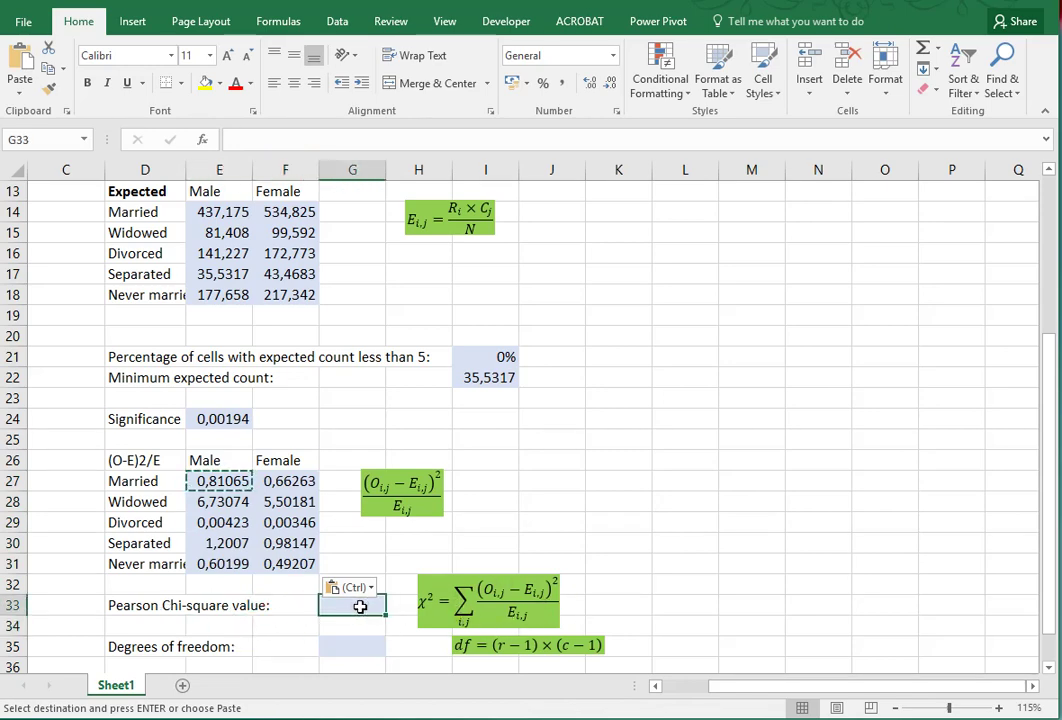
{"action": "type", "text": "=sum("}
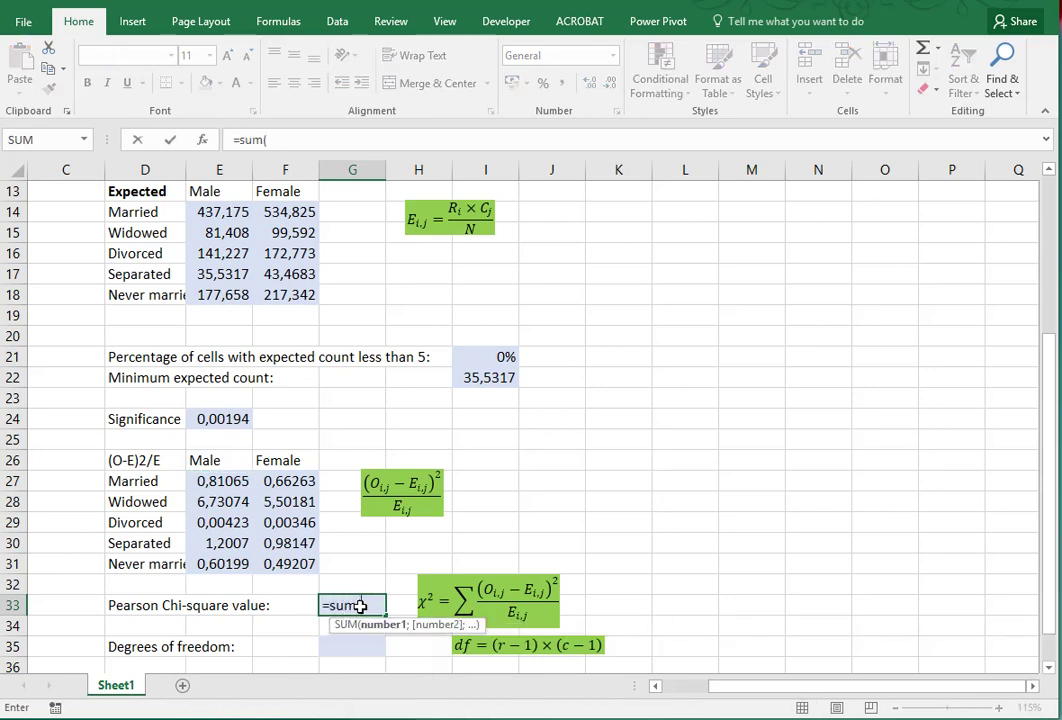
{"action": "left_click_drag", "start_coordinate": [215, 481], "coordinate": [272, 562]}
{"action": "key", "text": "Return"}
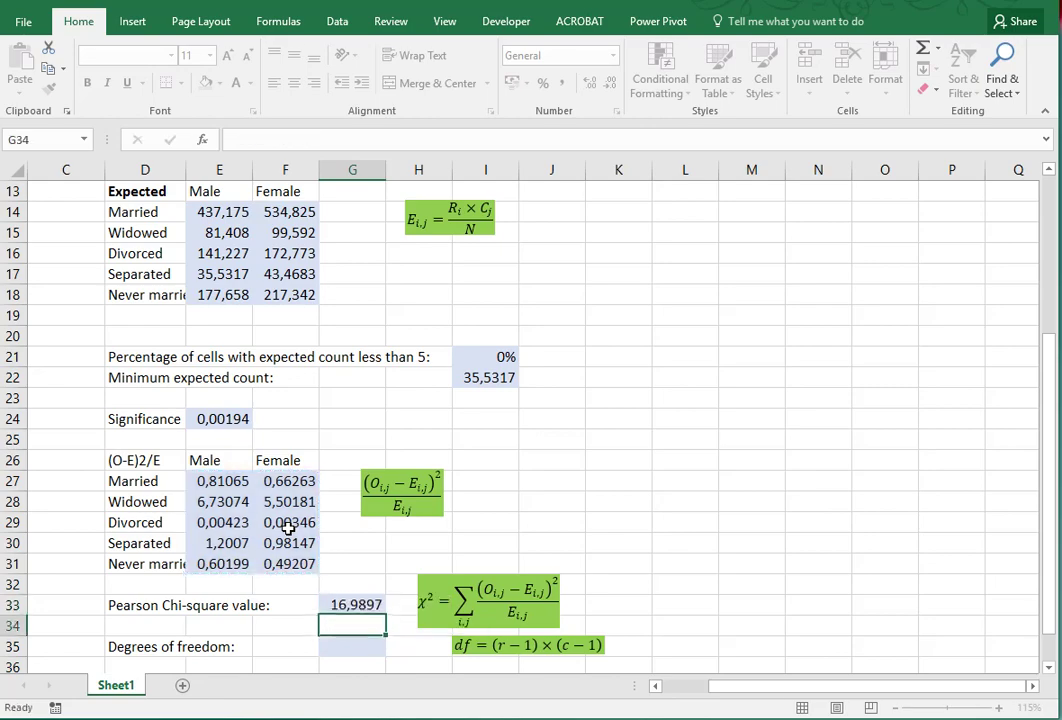
Step: Calculate the degrees of freedom in G35 from the row and column categories with =(COUNT(E27:E31)-1)*(COUNT(E27:F27)-1)
{"action": "scroll", "coordinate": [287, 529], "scroll_direction": "down", "scroll_amount": 1}
{"action": "left_click", "coordinate": [340, 585]}
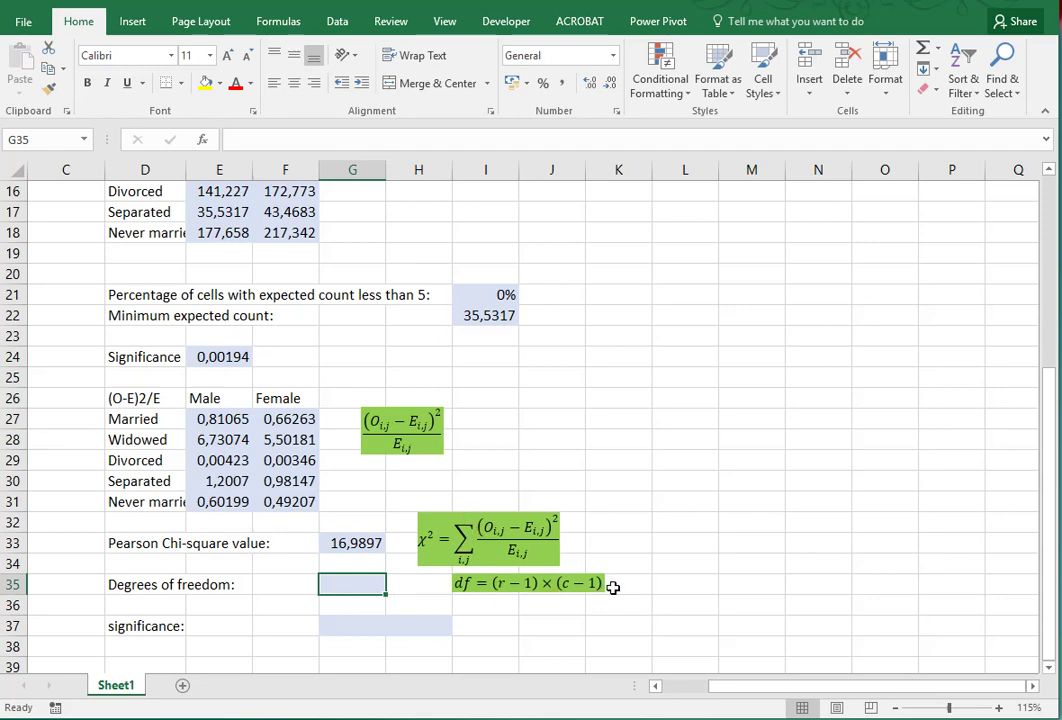
{"action": "left_click_drag", "start_coordinate": [125, 419], "coordinate": [131, 502]}
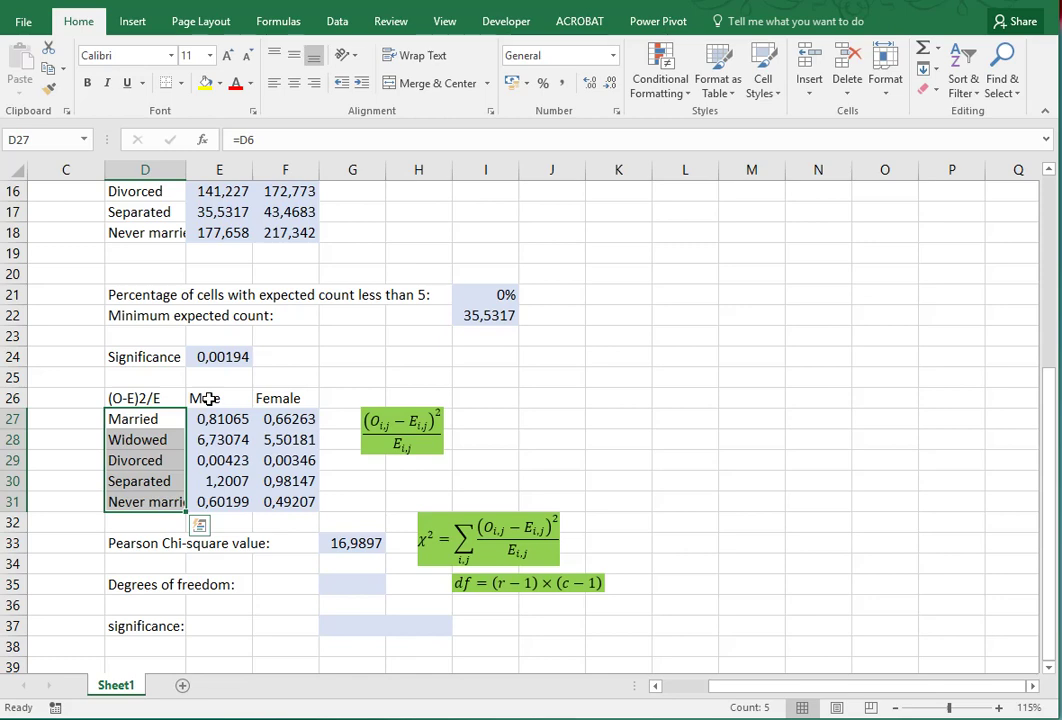
{"action": "left_click_drag", "start_coordinate": [208, 398], "coordinate": [259, 399]}
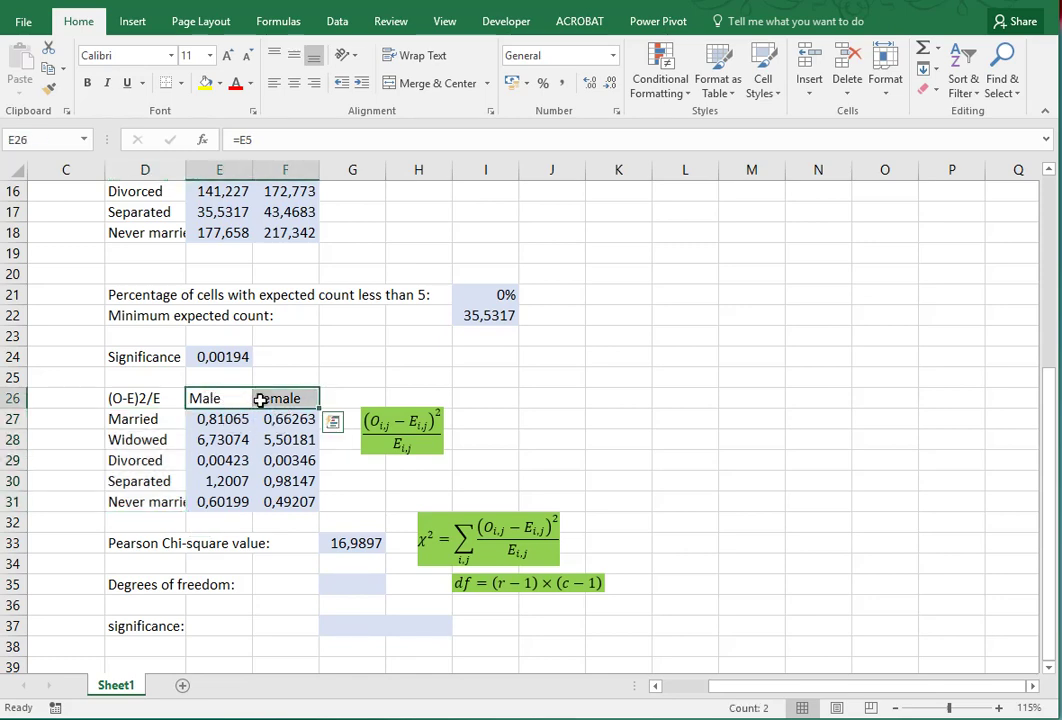
{"action": "left_click", "coordinate": [339, 583]}
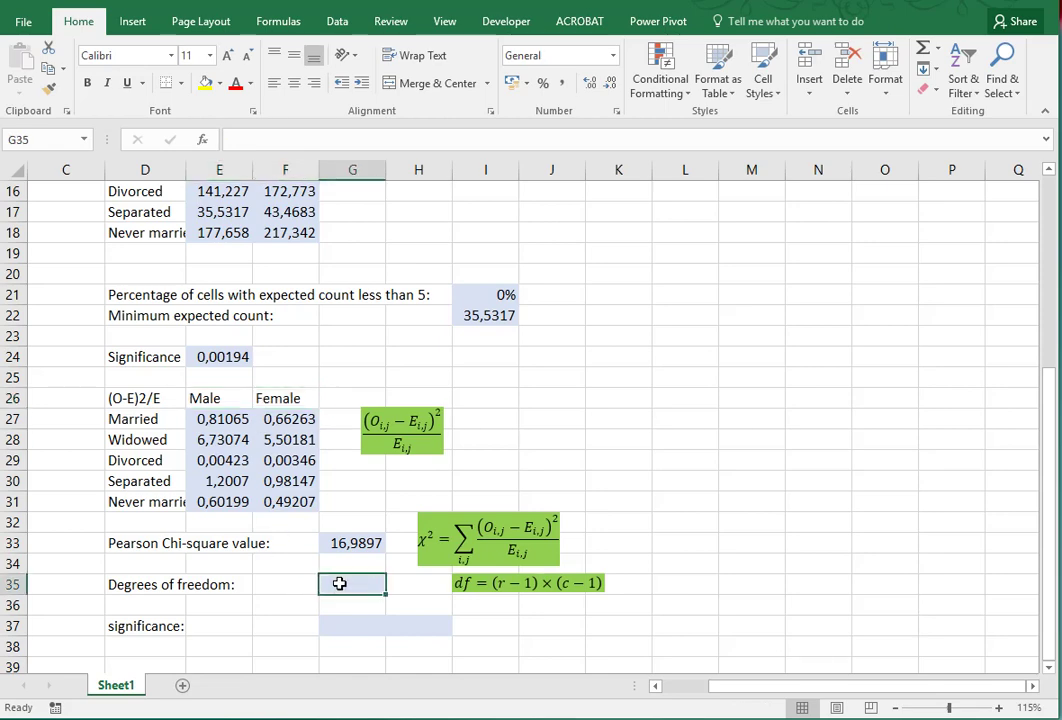
{"action": "type", "text": "="}
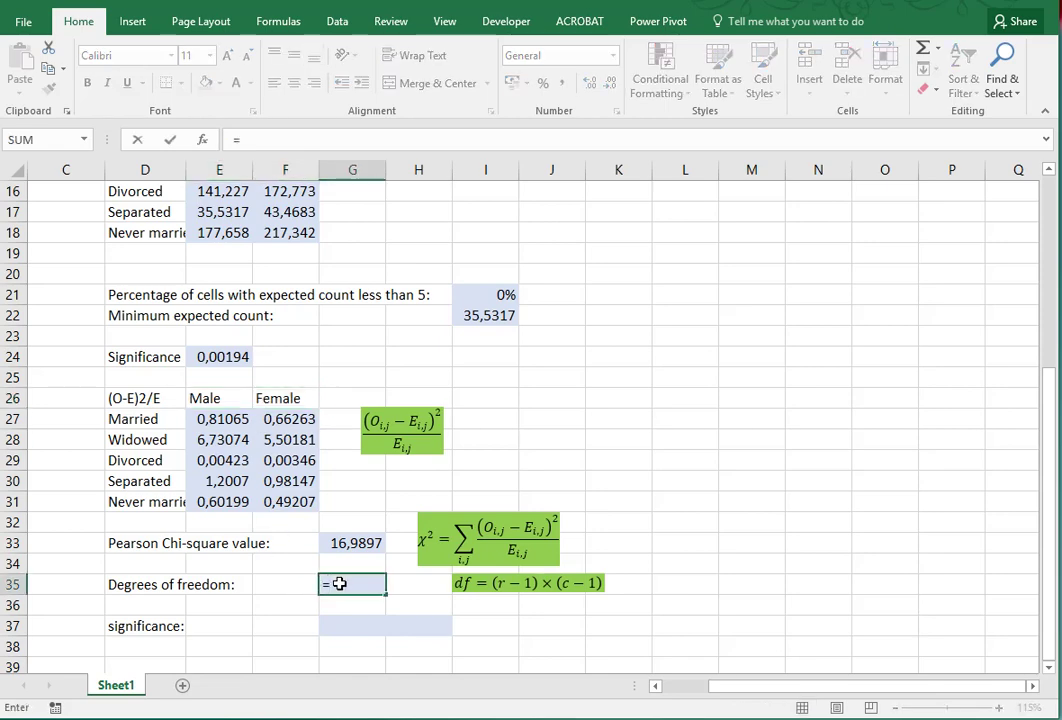
{"action": "type", "text": "(co"}
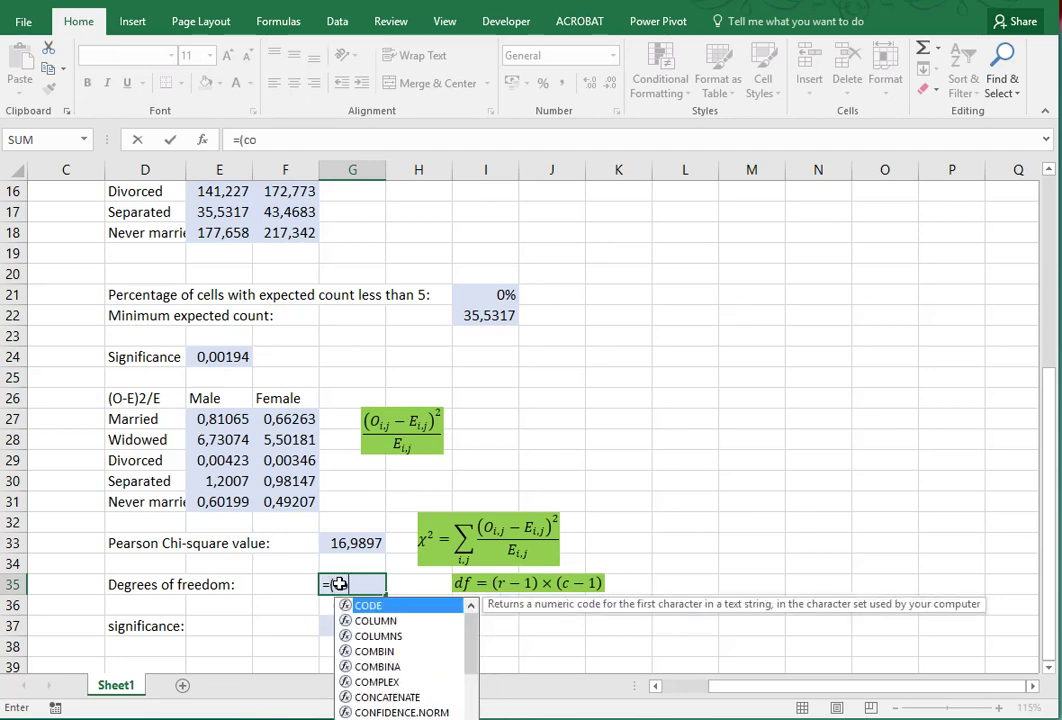
{"action": "type", "text": "unt("}
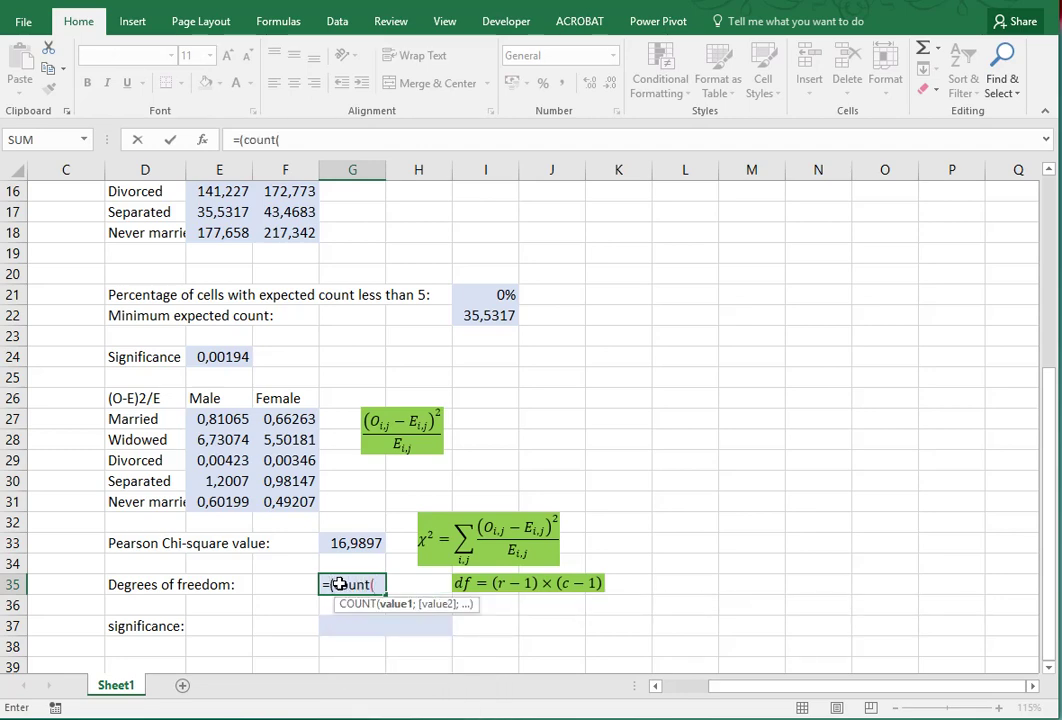
{"action": "left_click_drag", "start_coordinate": [222, 421], "coordinate": [228, 500]}
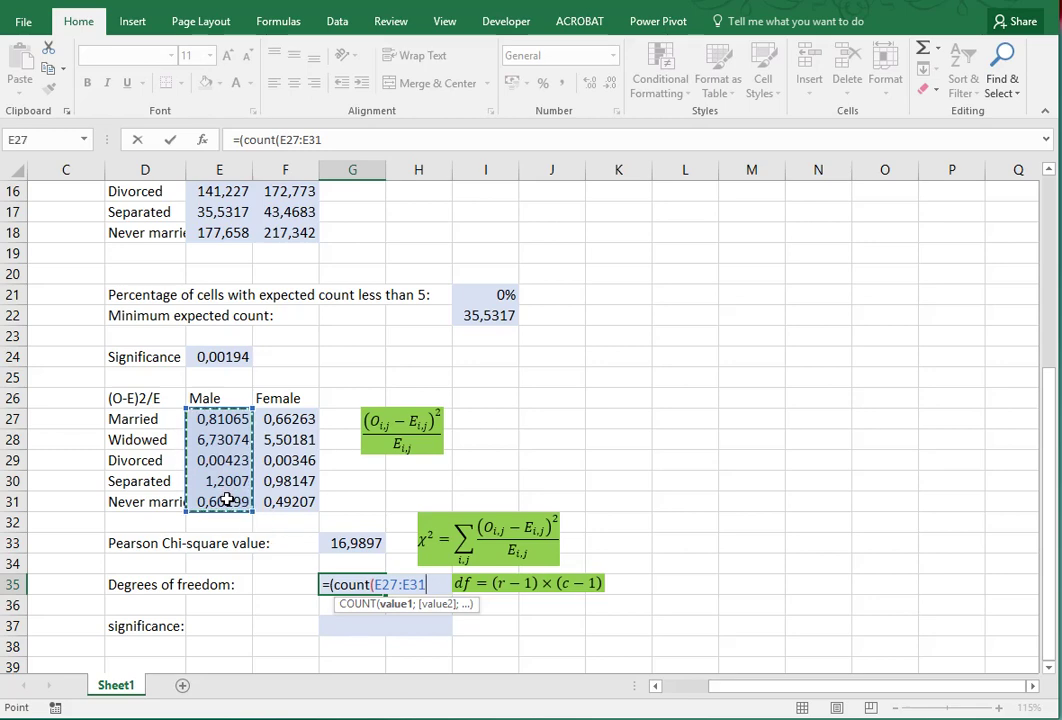
{"action": "type", "text": ")-1"}
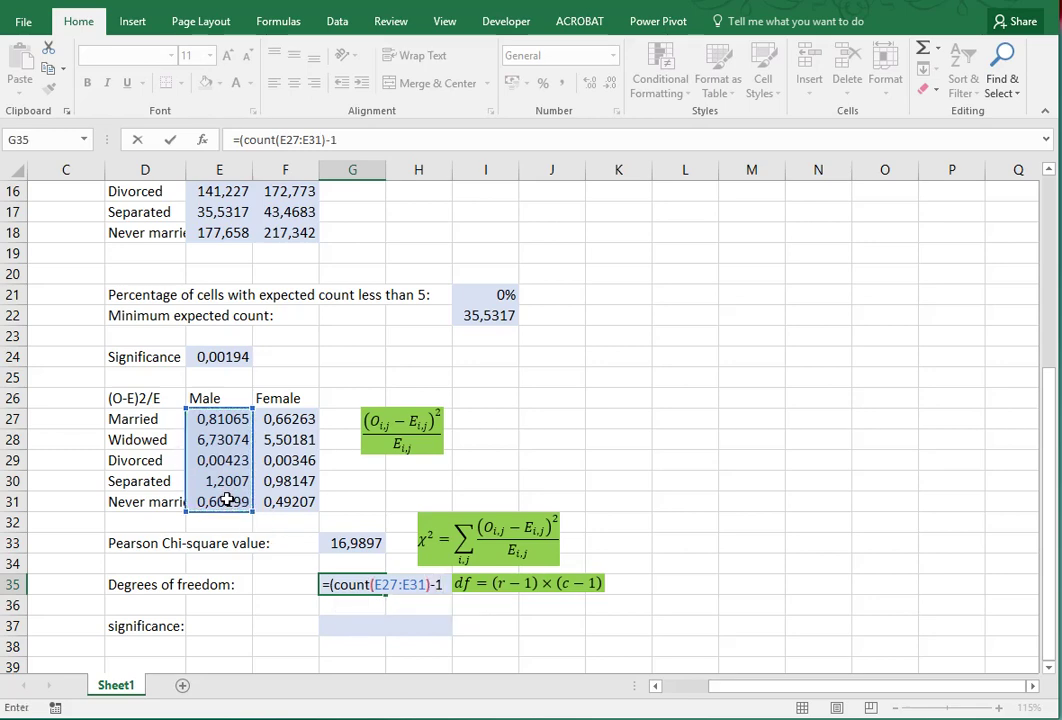
{"action": "type", "text": ")*"}
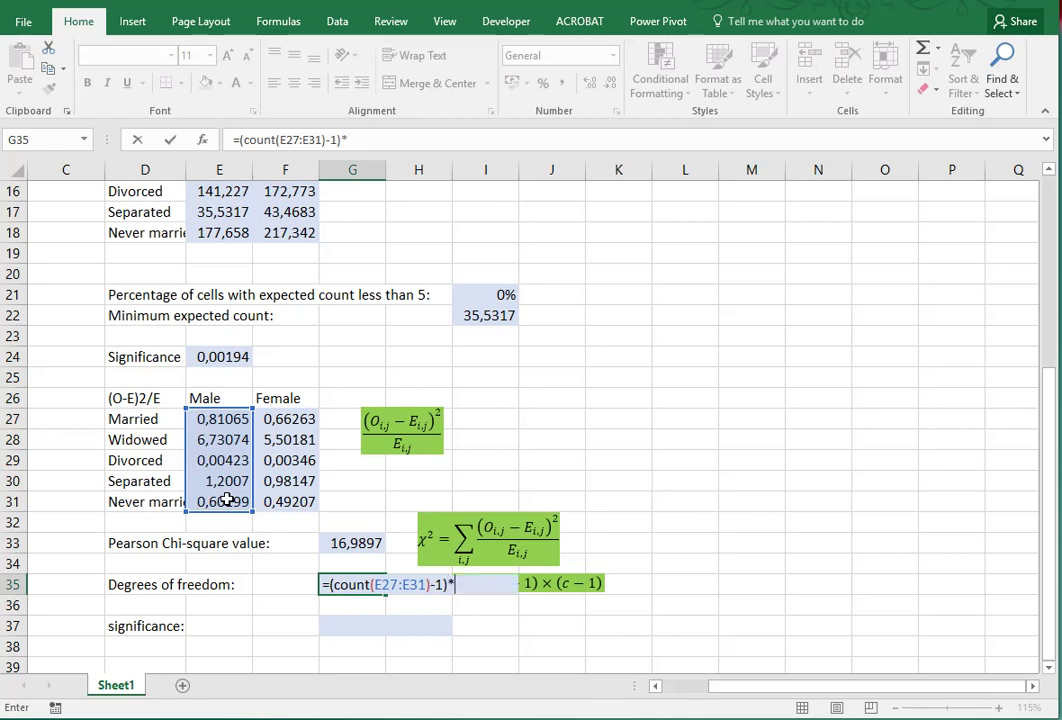
{"action": "type", "text": "(count"}
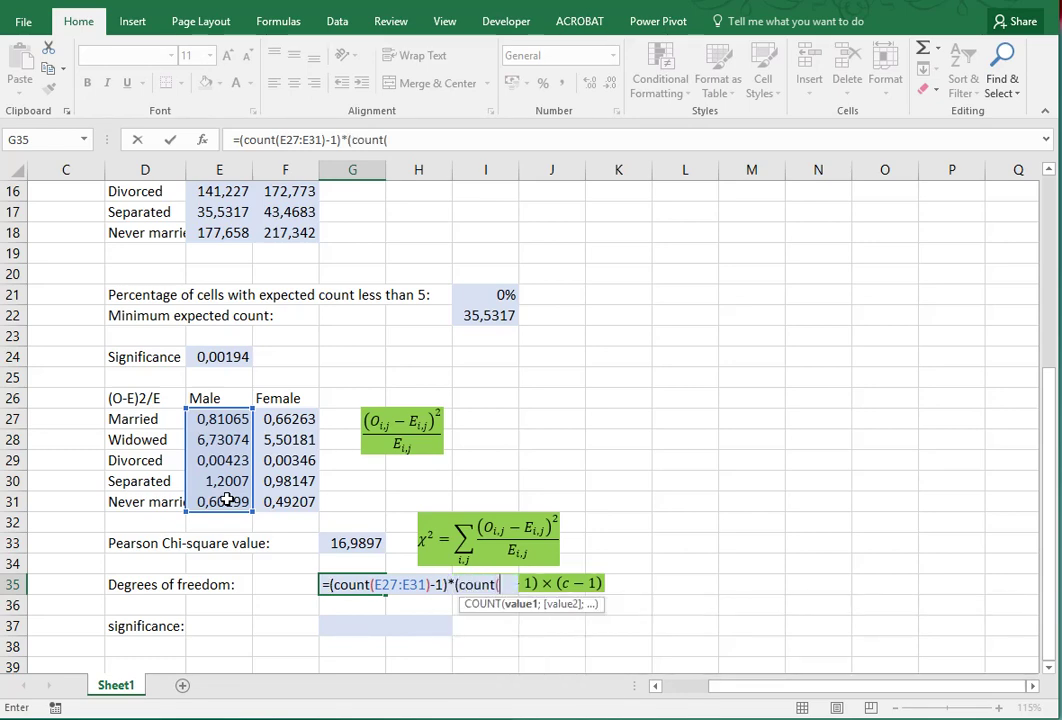
{"action": "type", "text": "("}
{"action": "left_click_drag", "start_coordinate": [224, 419], "coordinate": [270, 419]}
{"action": "type", "text": ")-"}
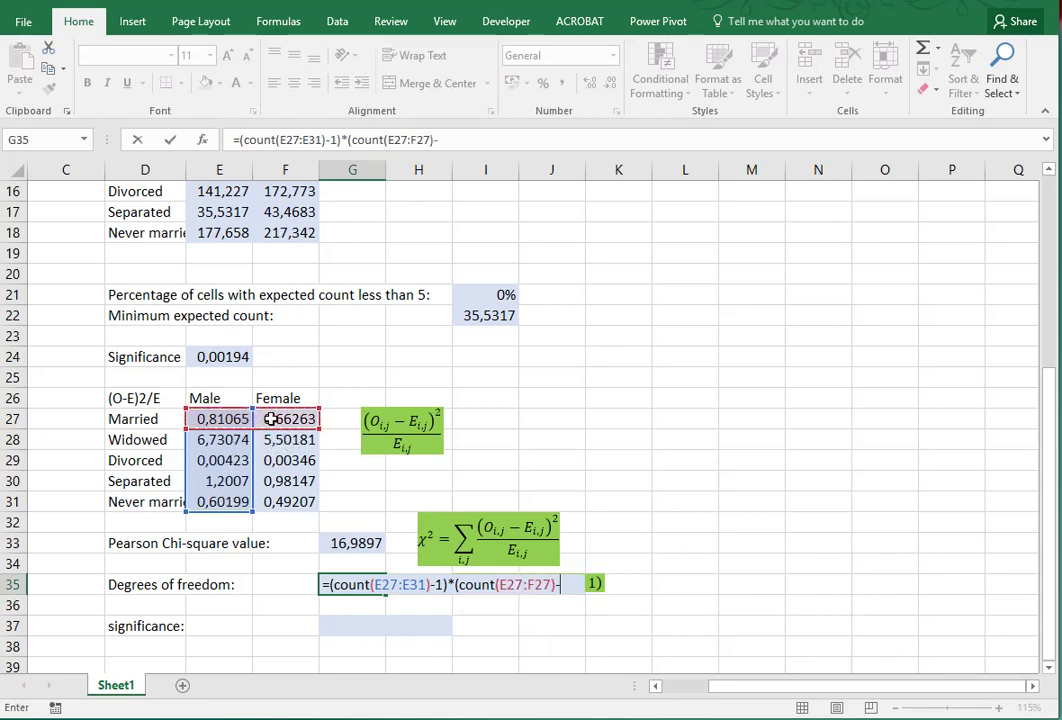
{"action": "type", "text": "1)"}
{"action": "key", "text": "Return"}
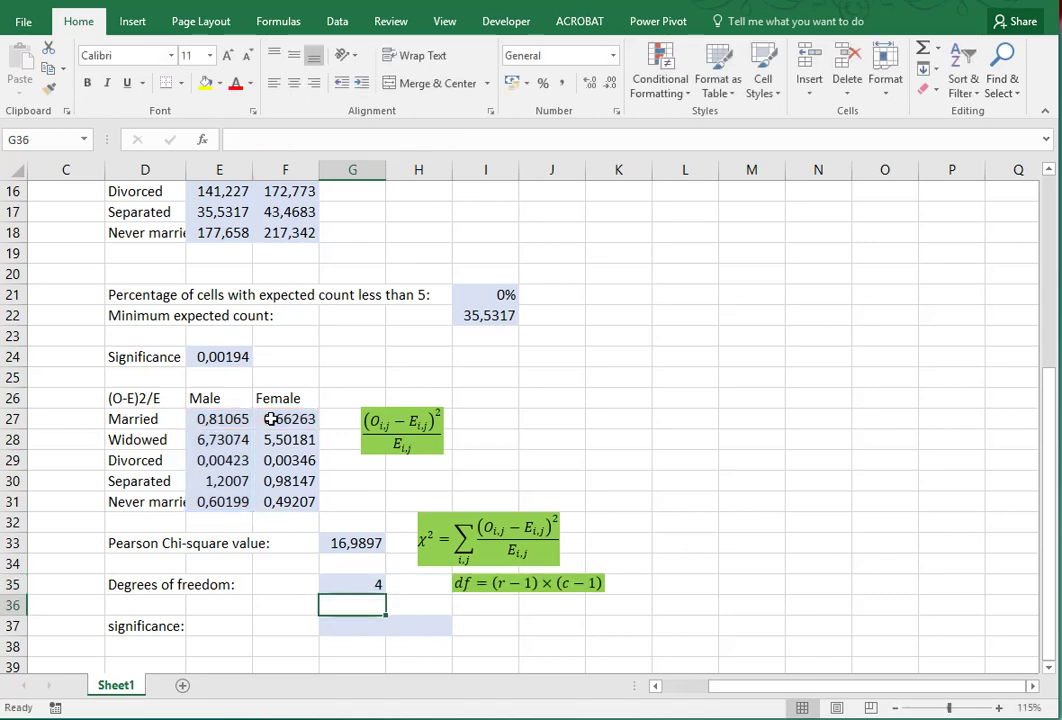
Step: Calculate the significance in G37 from the chi-square value and degrees of freedom with =CHIDIST(G33;G35)
{"action": "left_click", "coordinate": [342, 628]}
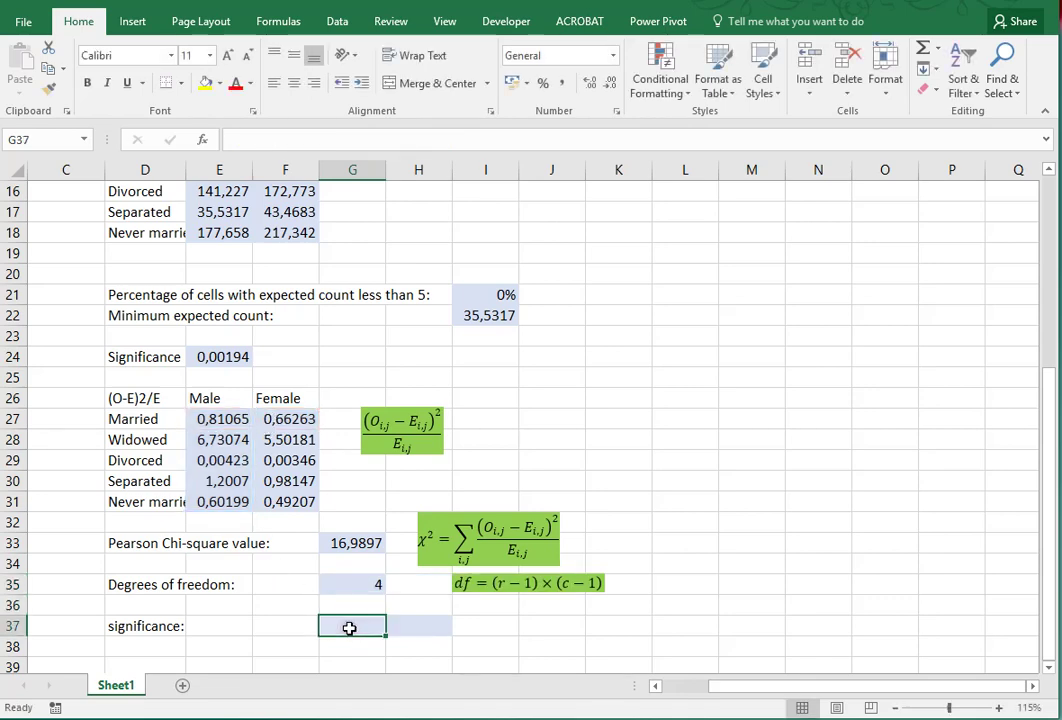
{"action": "type", "text": "="}
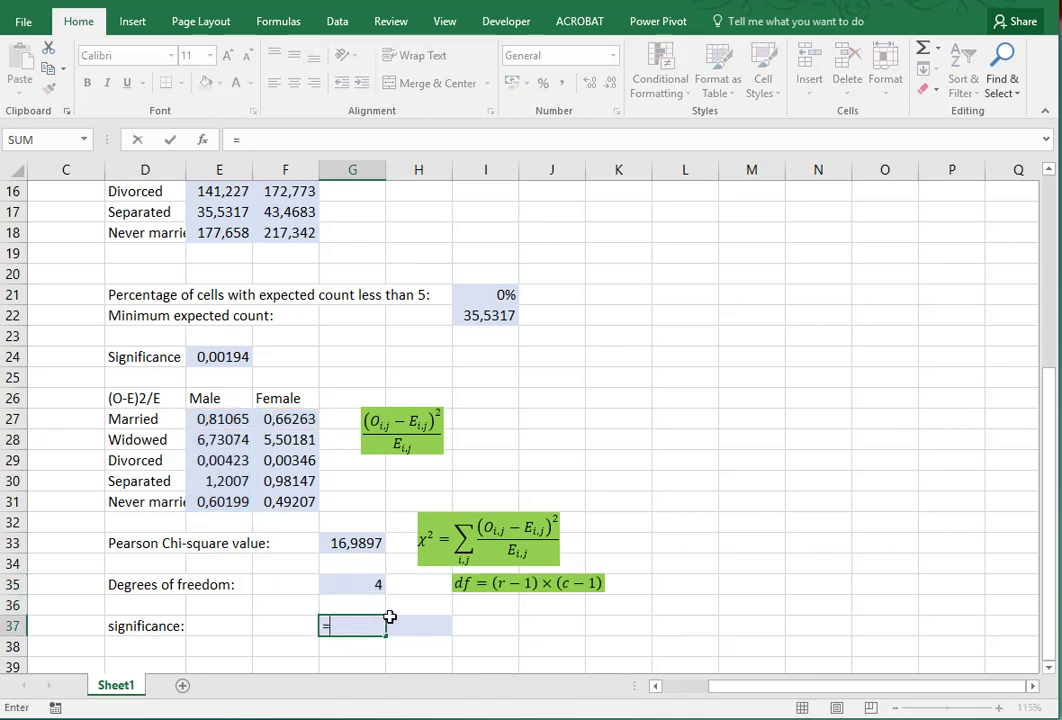
{"action": "type", "text": "chi"}
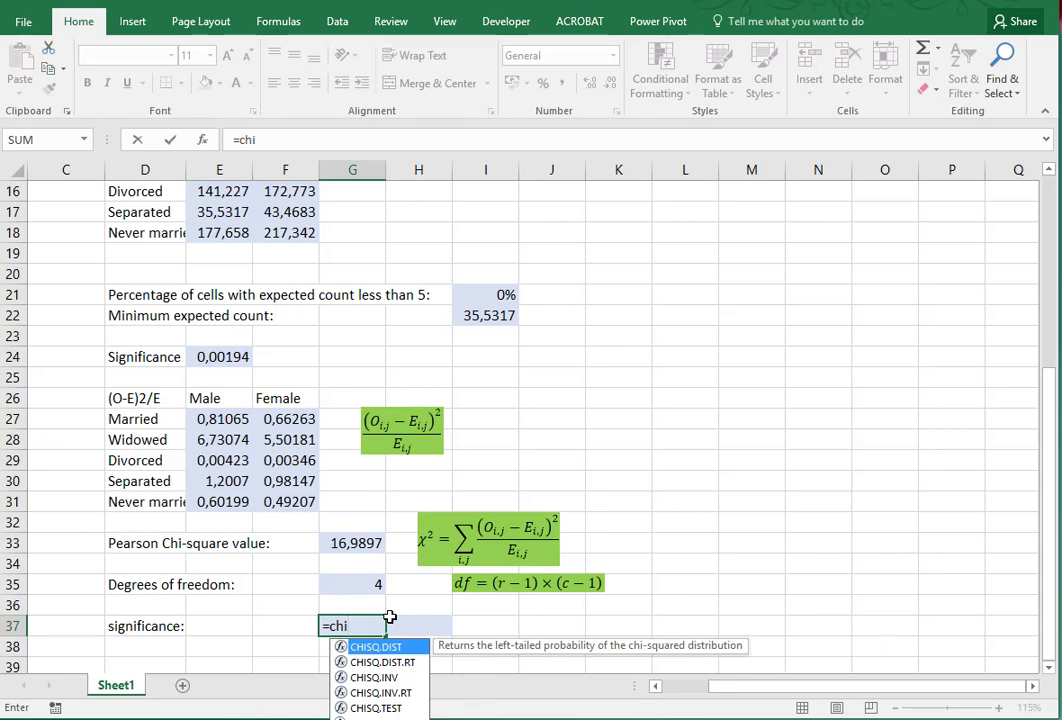
{"action": "type", "text": "di"}
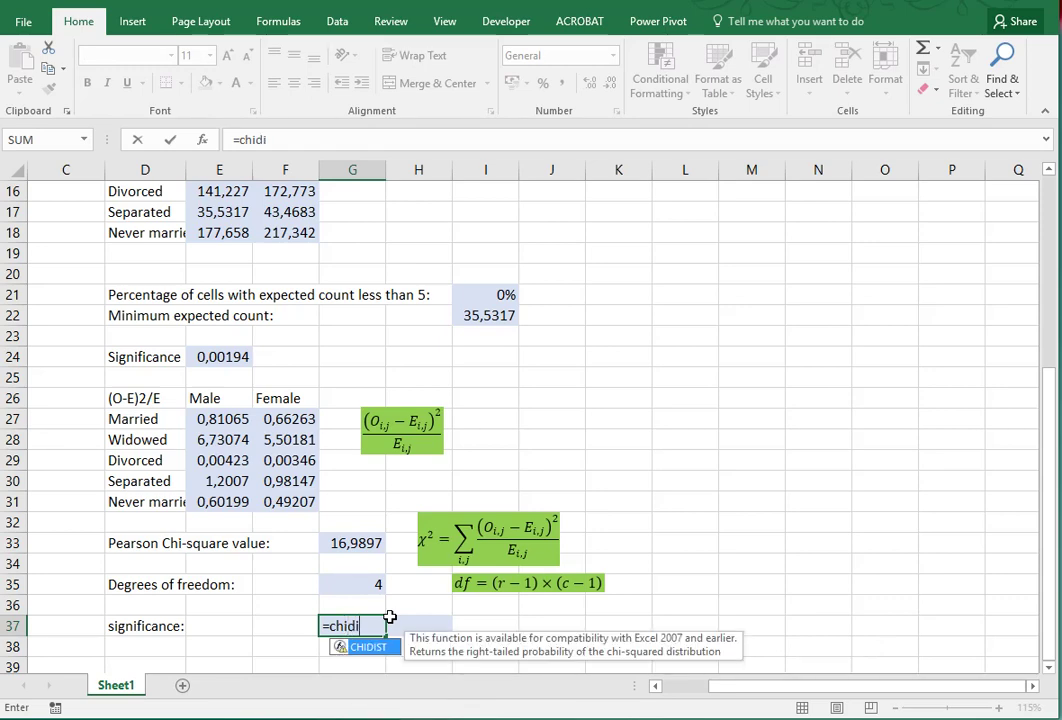
{"action": "key", "text": "Tab"}
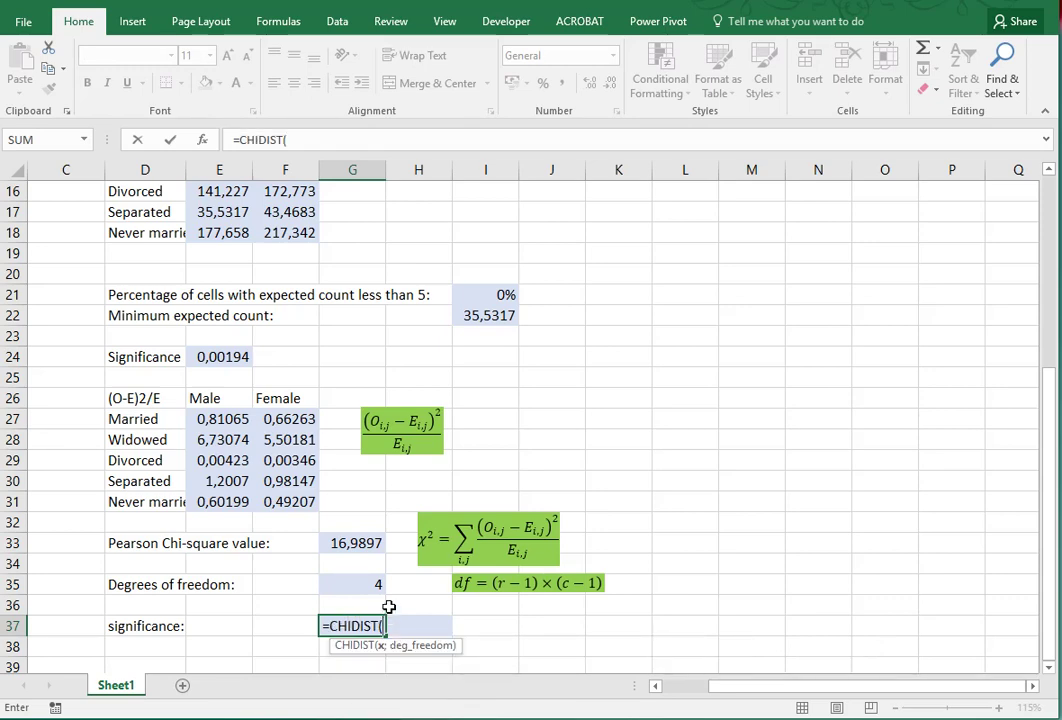
{"action": "left_click", "coordinate": [365, 543]}
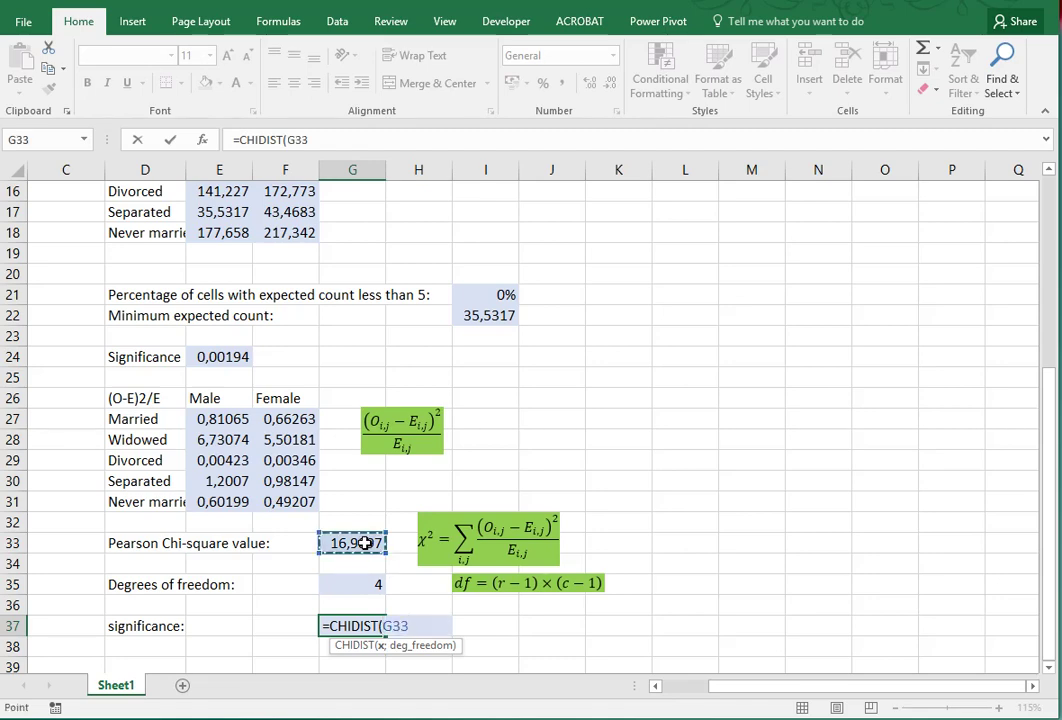
{"action": "type", "text": ";"}
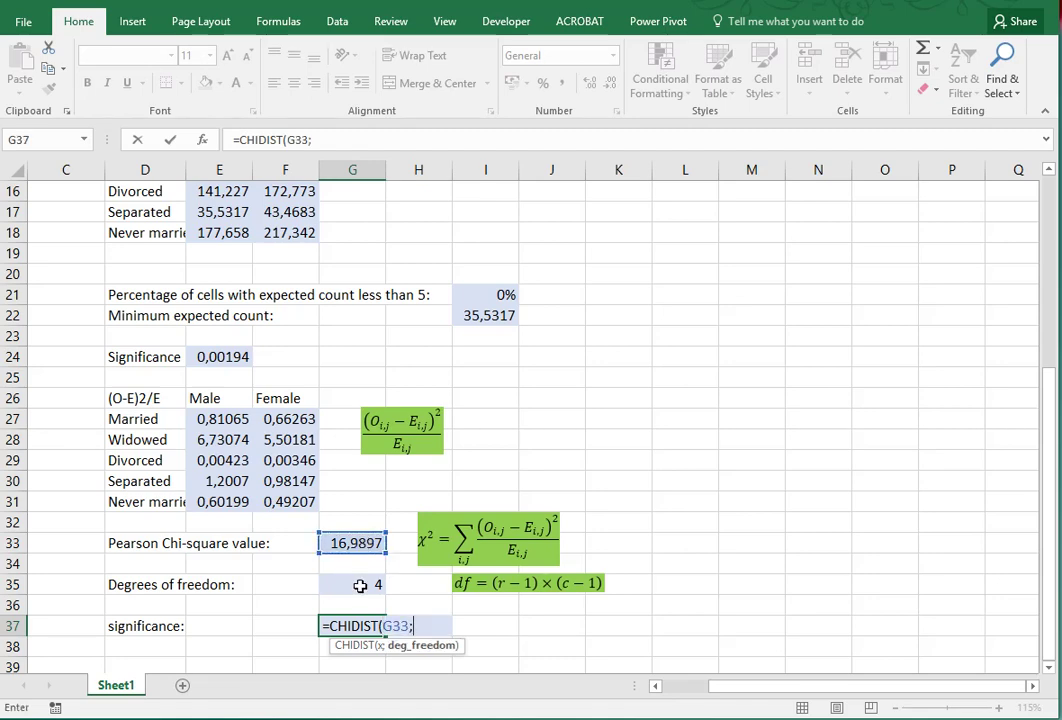
{"action": "left_click", "coordinate": [358, 584]}
{"action": "key", "text": "Return"}
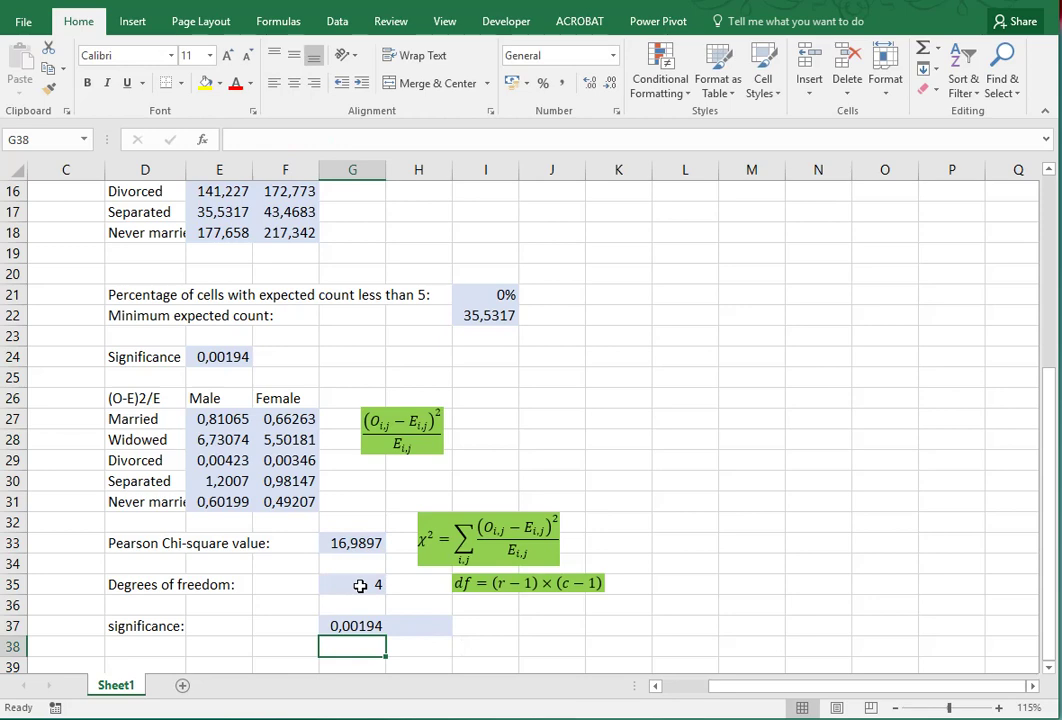
Step: Calculate the significance again in H37 with the newer right-tailed function, =CHISQ.DIST.RT(G33;G35)
{"action": "key", "text": "Right"}
{"action": "key", "text": "Up"}
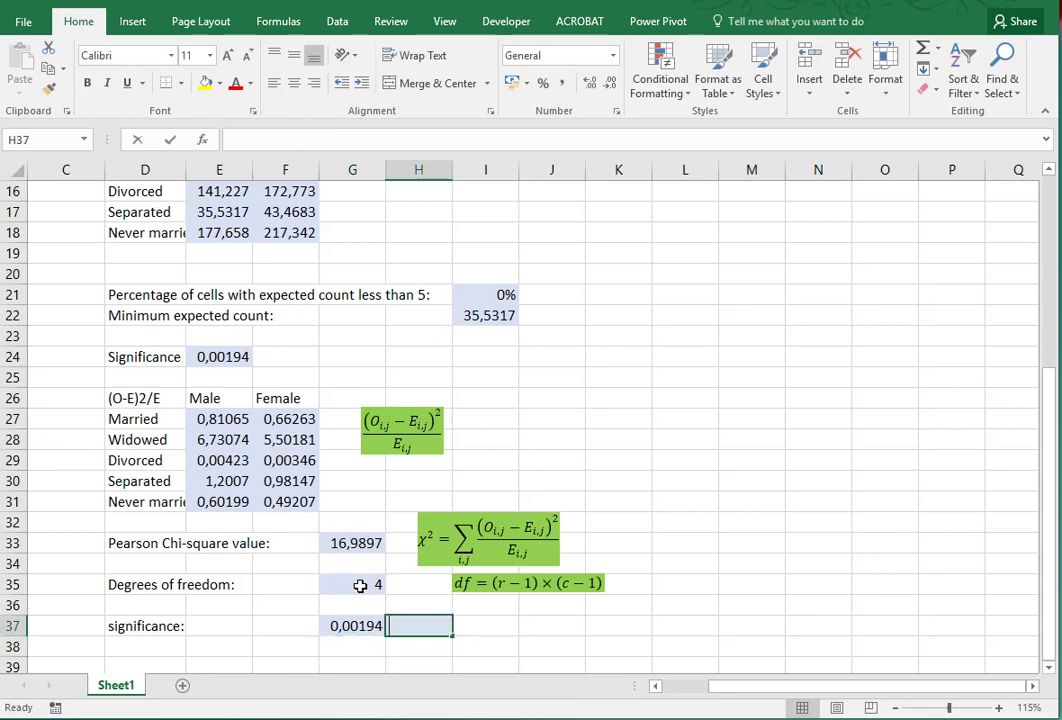
{"action": "type", "text": "=ch"}
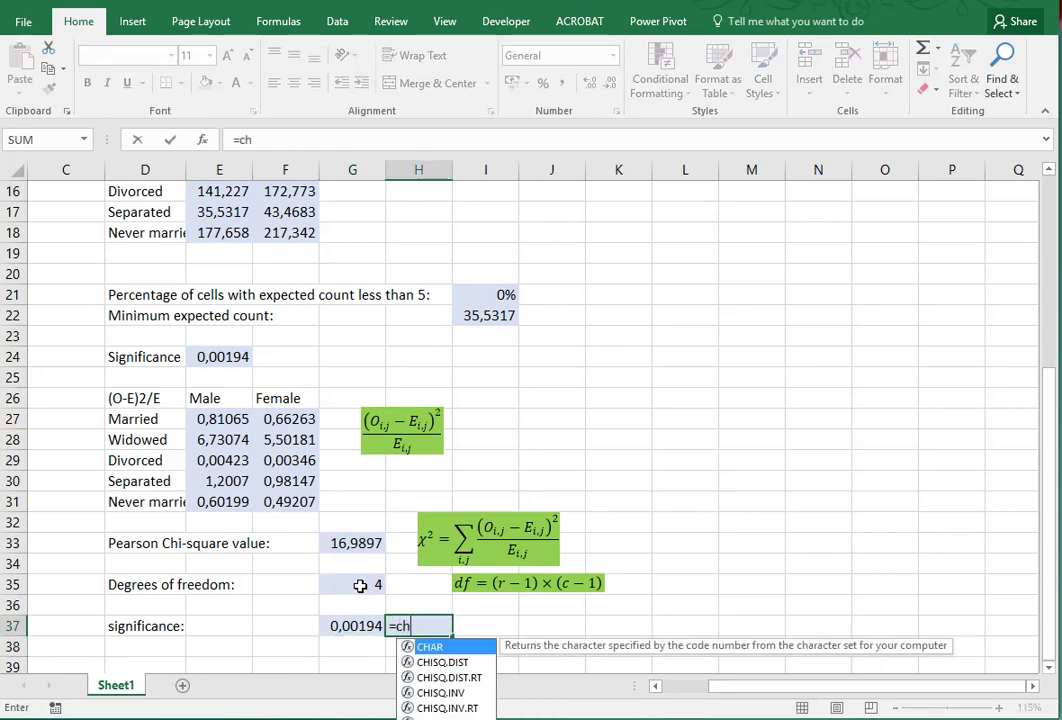
{"action": "type", "text": "isq."}
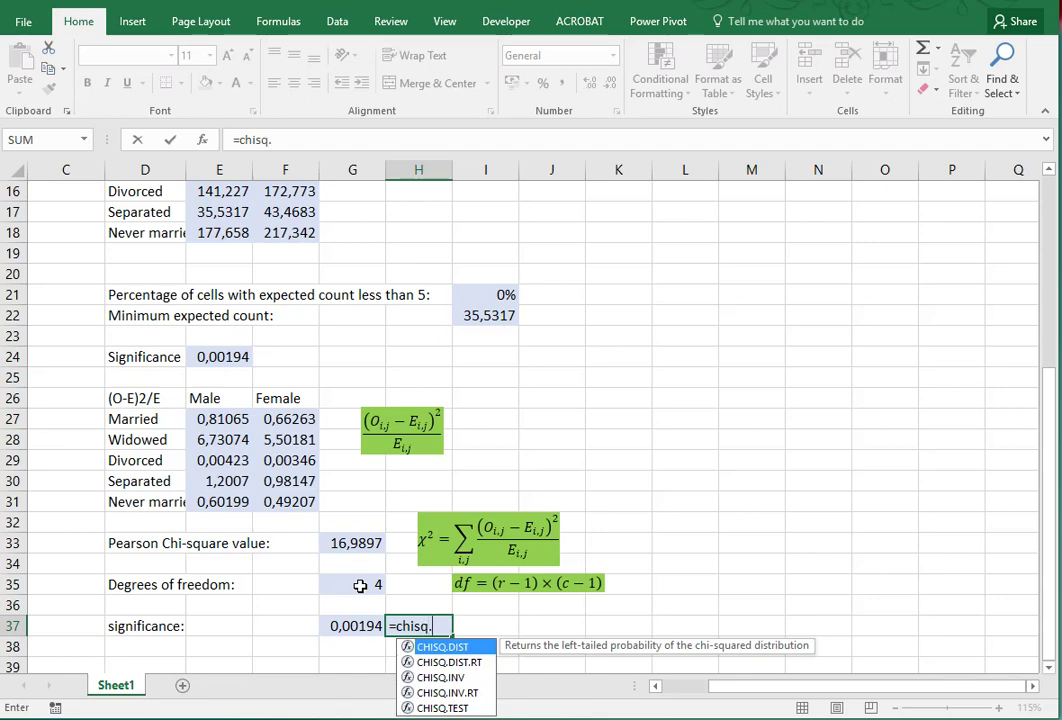
{"action": "type", "text": "dist"}
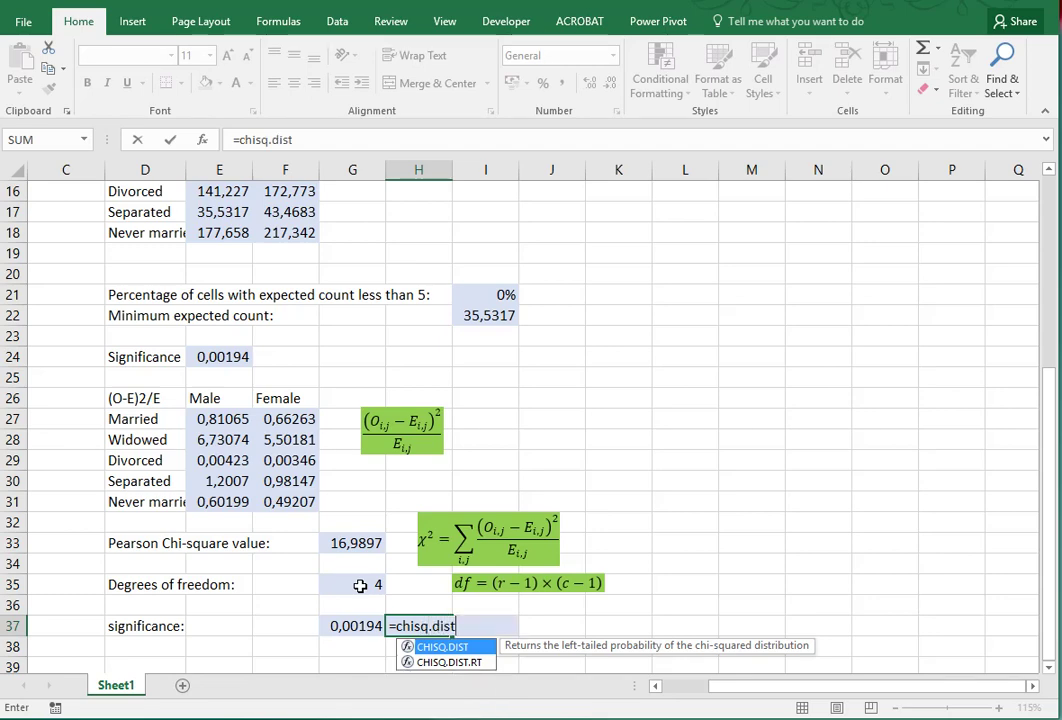
{"action": "type", "text": ".rt("}
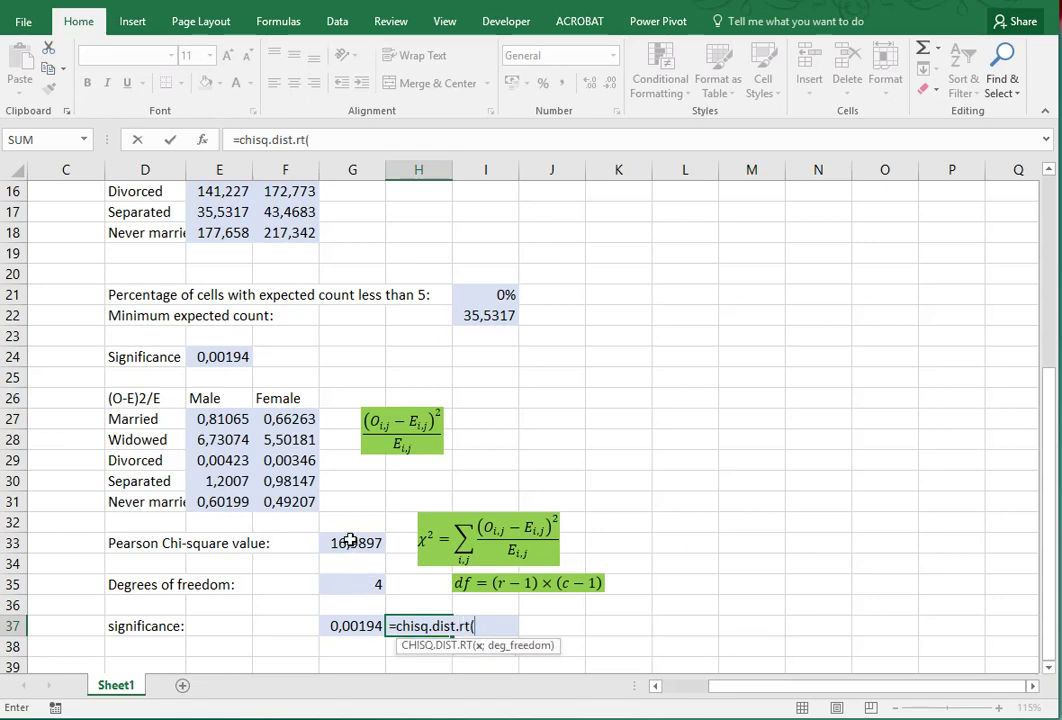
{"action": "left_click", "coordinate": [350, 541]}
{"action": "type", "text": ";"}
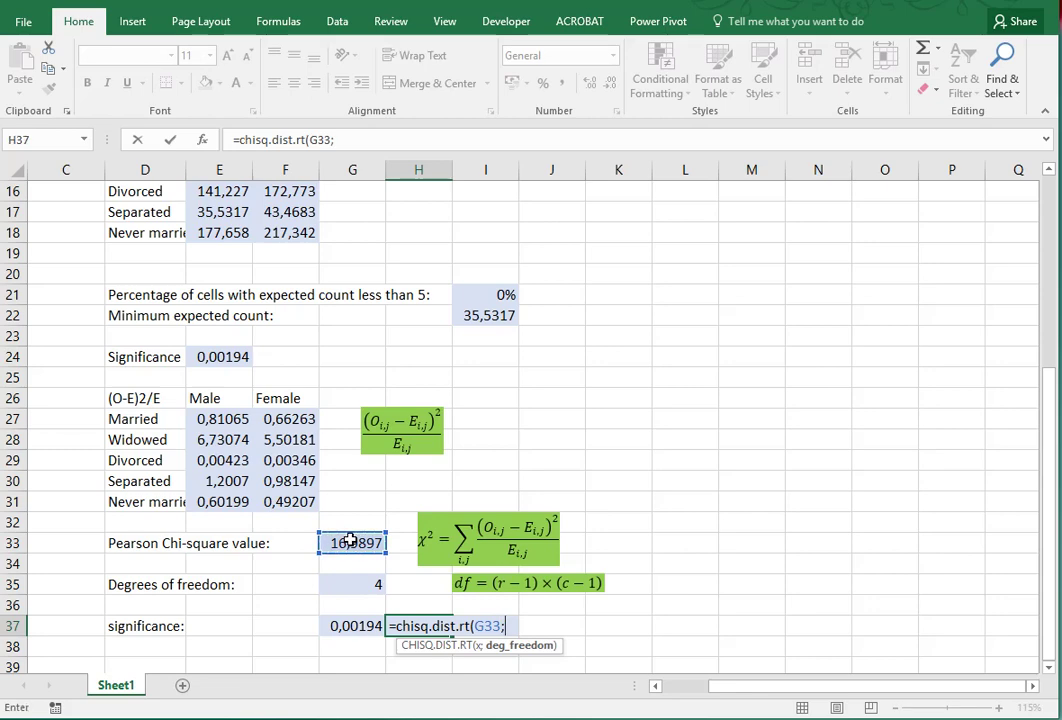
{"action": "left_click", "coordinate": [352, 584]}
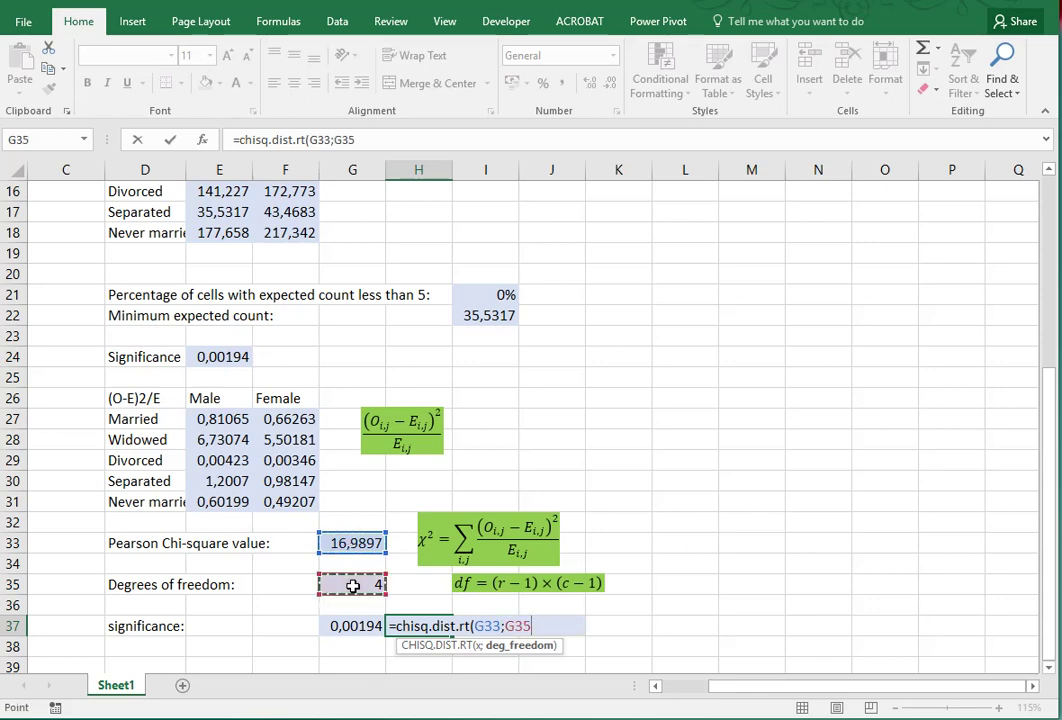
{"action": "key", "text": "Return"}
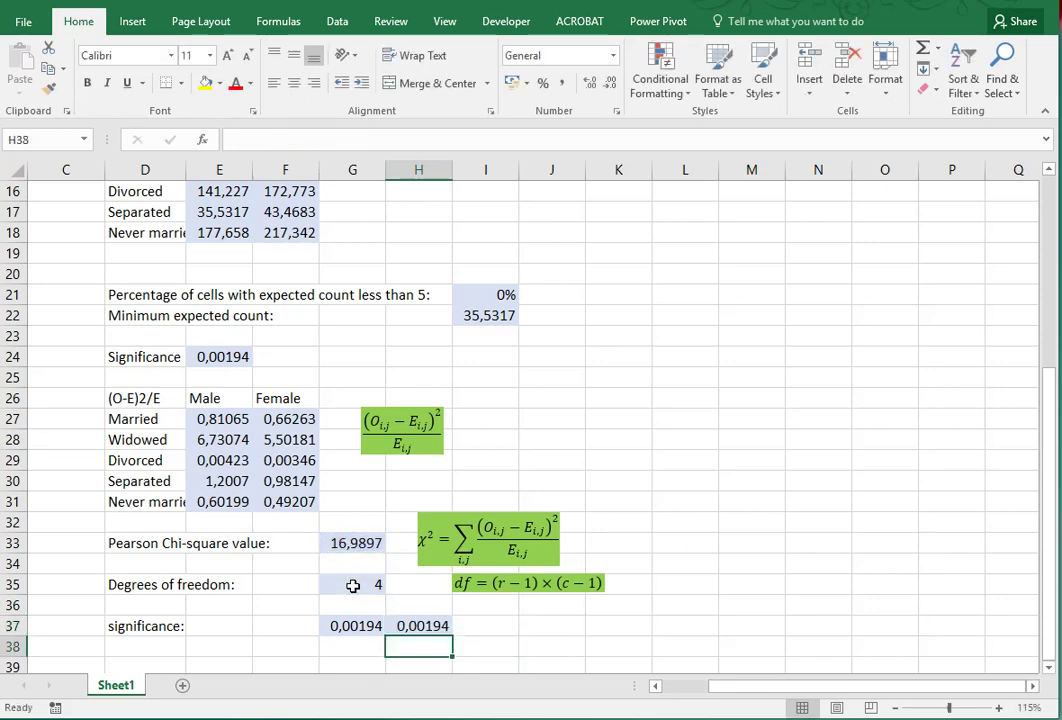
Step: Compare the CHISQ.TEST significance in E24 with the two significance results in G37 and H37
{"action": "left_click", "coordinate": [224, 360]}
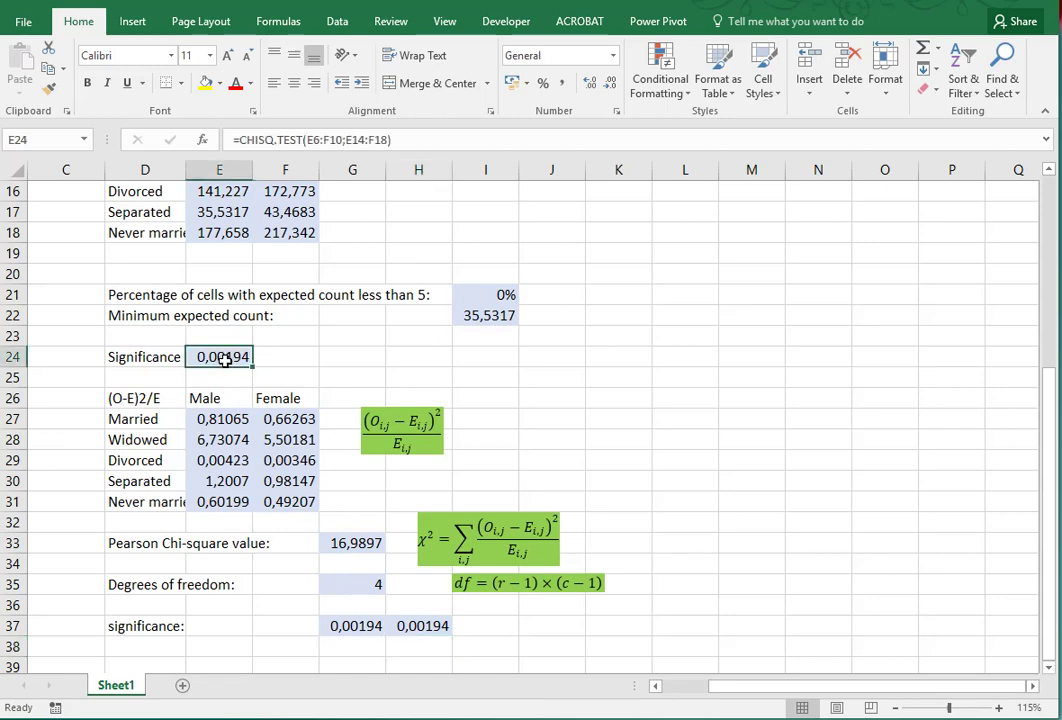
{"action": "left_click", "coordinate": [360, 627]}
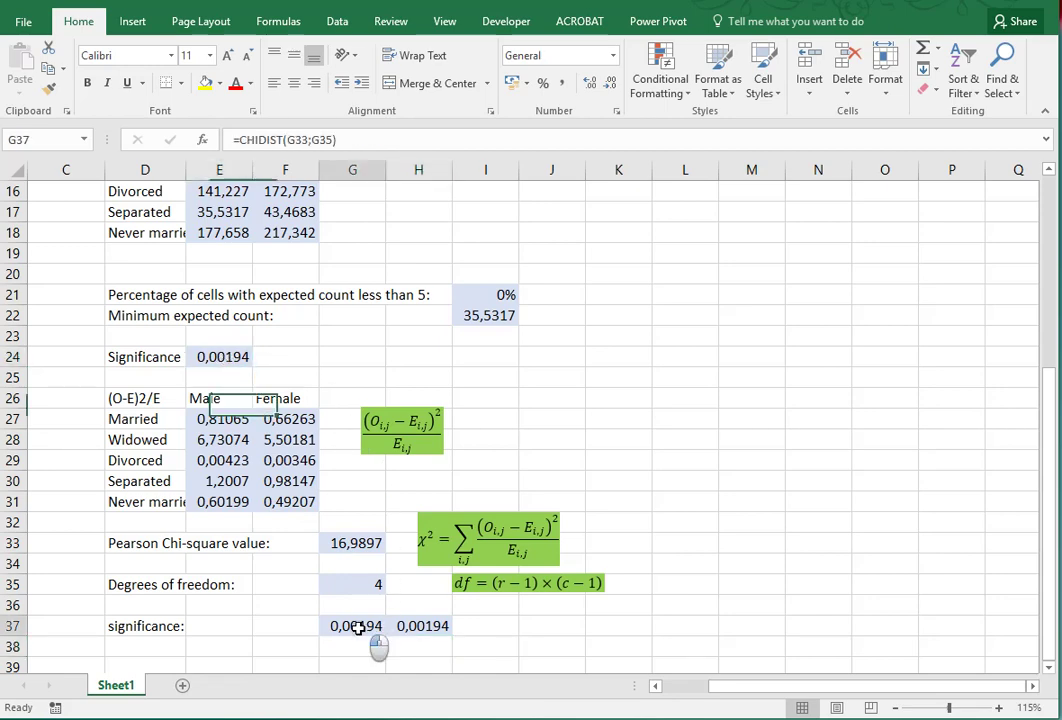
{"action": "left_click", "coordinate": [418, 626]}
Step: Examine the PearsonInd user-defined function in B33 and the observed-count range it refers to, leaving the formula as it is
{"action": "left_click", "coordinate": [366, 552]}
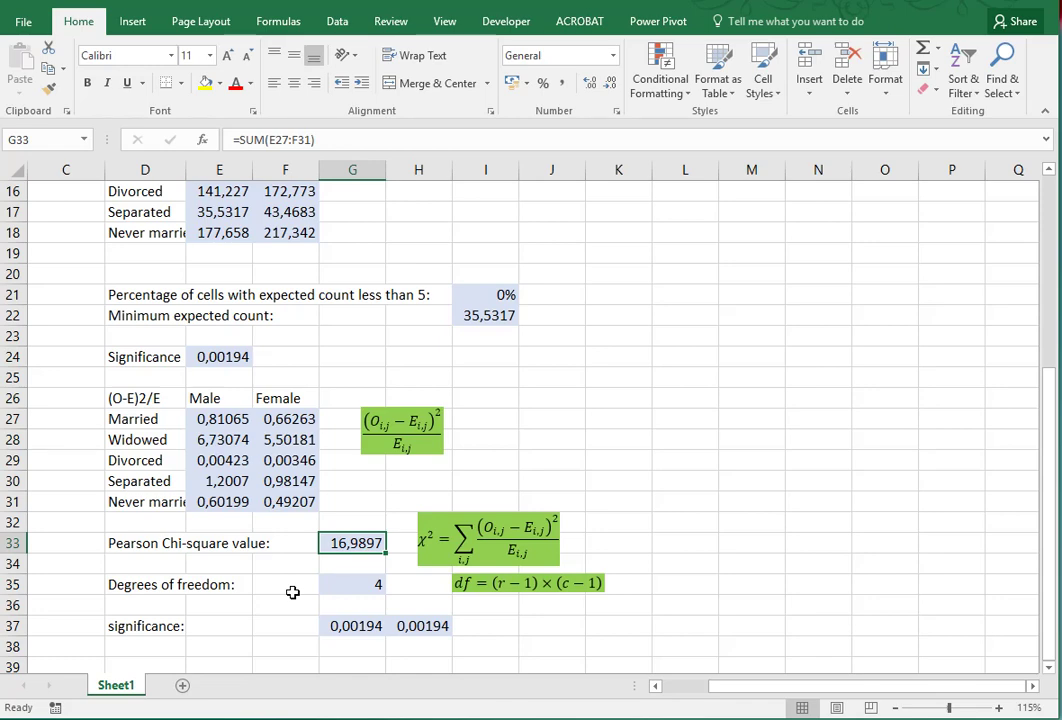
{"action": "key", "text": "Home"}
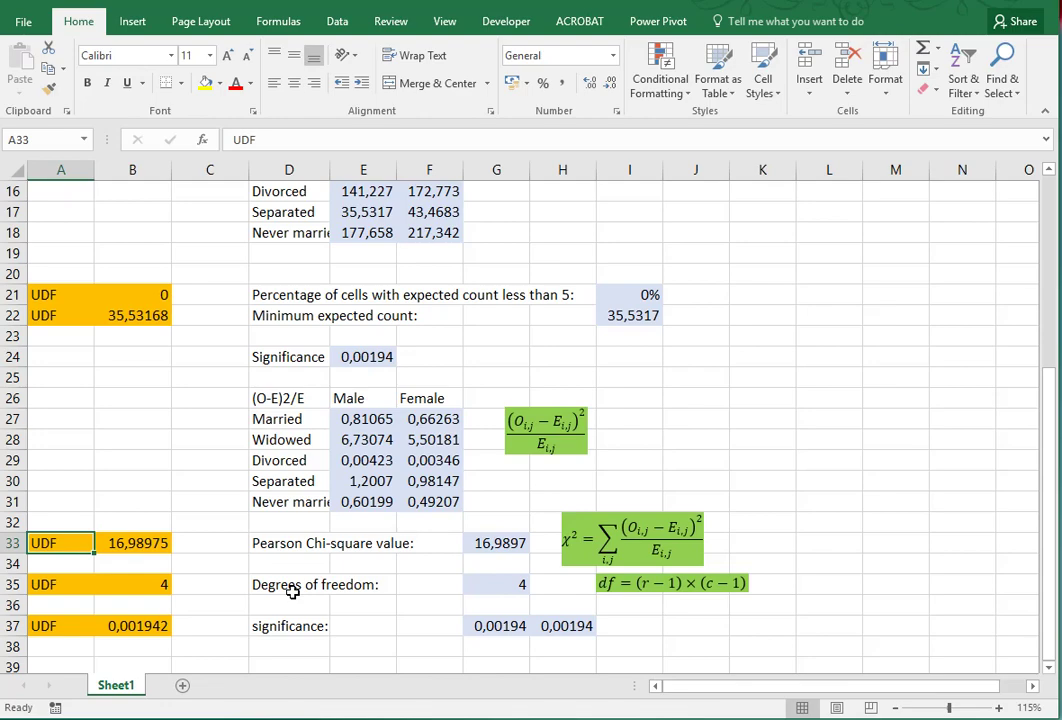
{"action": "scroll", "coordinate": [292, 592], "scroll_direction": "up", "scroll_amount": 1}
{"action": "scroll", "coordinate": [292, 592], "scroll_direction": "down", "scroll_amount": 1}
{"action": "left_click", "coordinate": [141, 543]}
{"action": "double_click", "coordinate": [141, 543]}
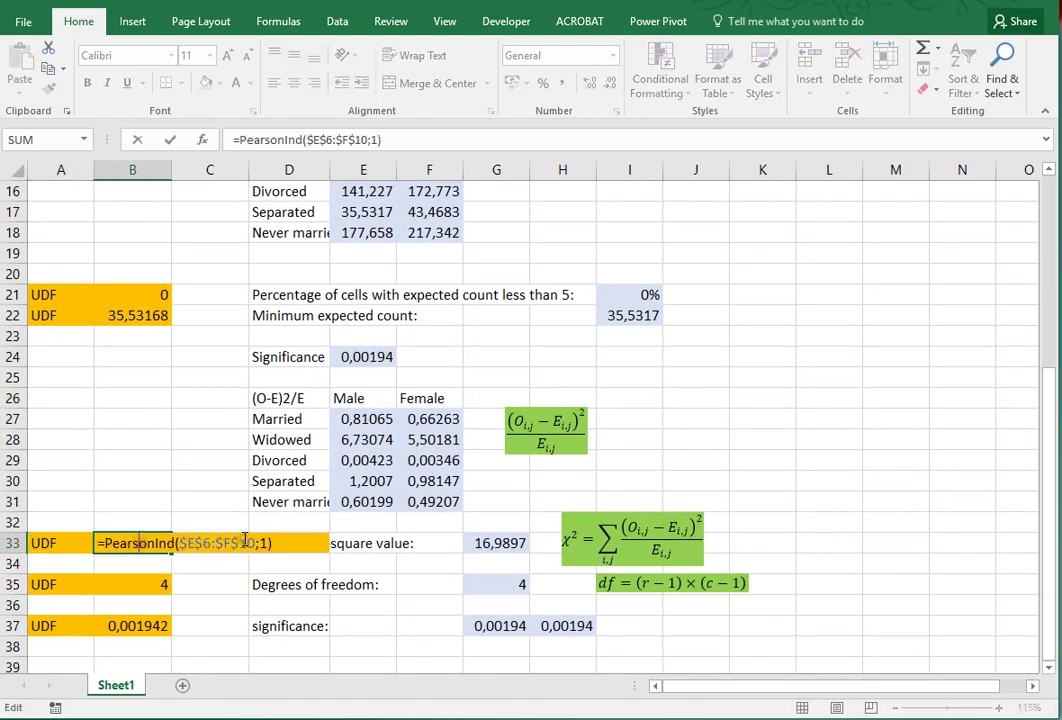
{"action": "scroll", "coordinate": [248, 540], "scroll_direction": "up", "scroll_amount": 4}
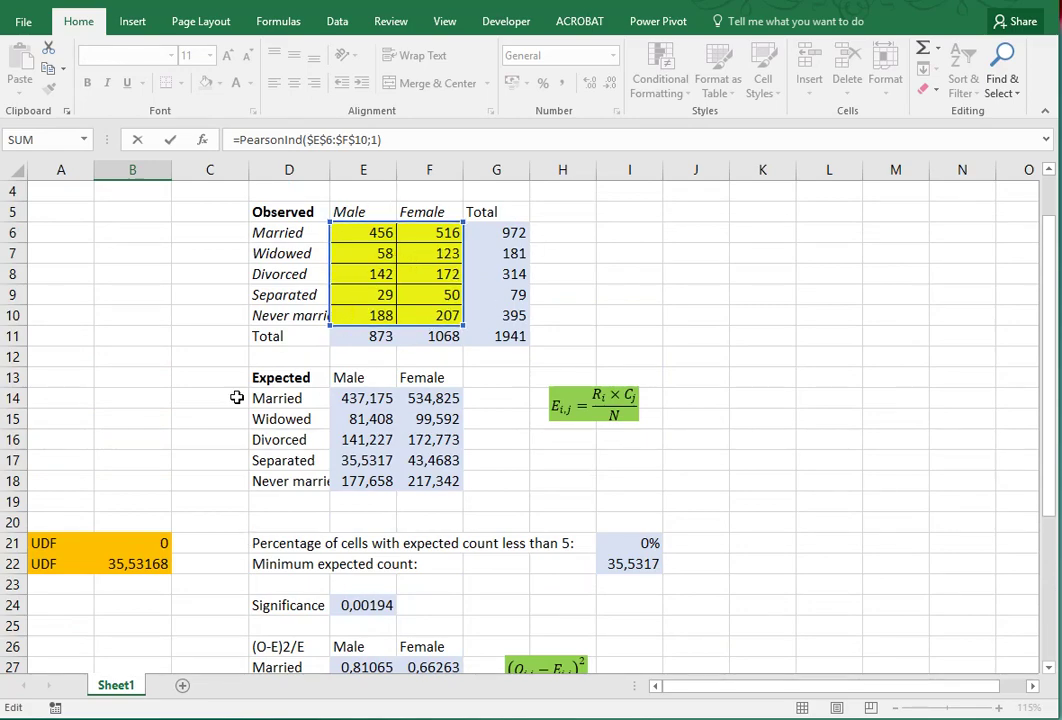
{"action": "scroll", "coordinate": [236, 397], "scroll_direction": "down", "scroll_amount": 4}
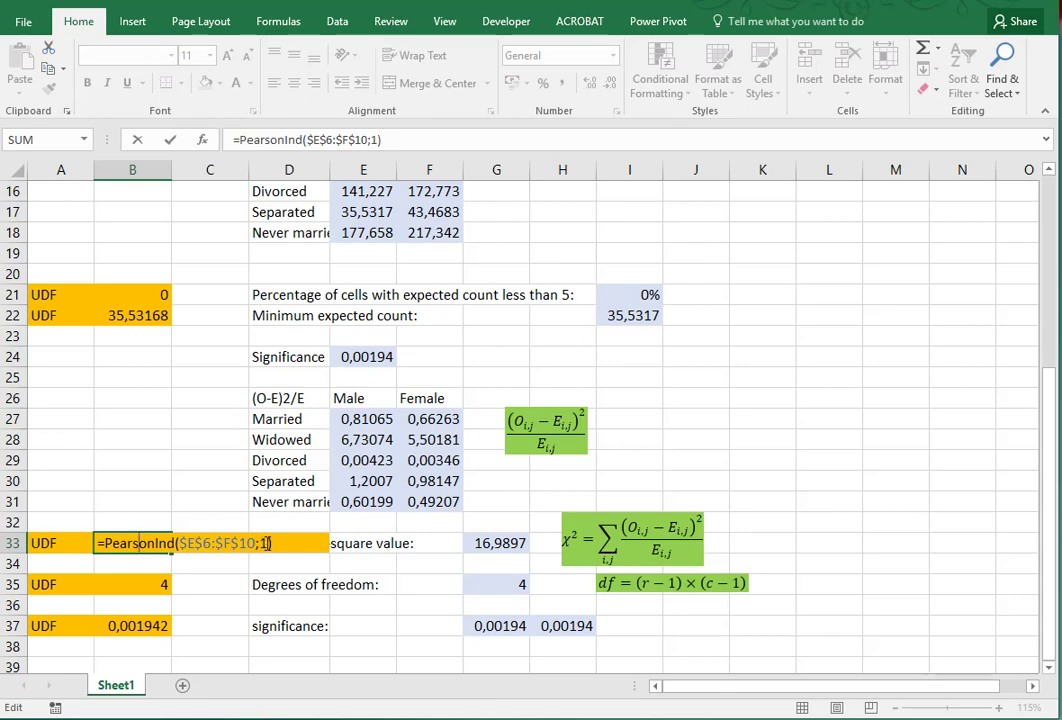
{"action": "key", "text": "Return"}
Step: Review the PearsonInd formulas for degrees of freedom in B35, significance in B37, and the expected-count checks in B22 and B21
{"action": "left_click", "coordinate": [140, 586]}
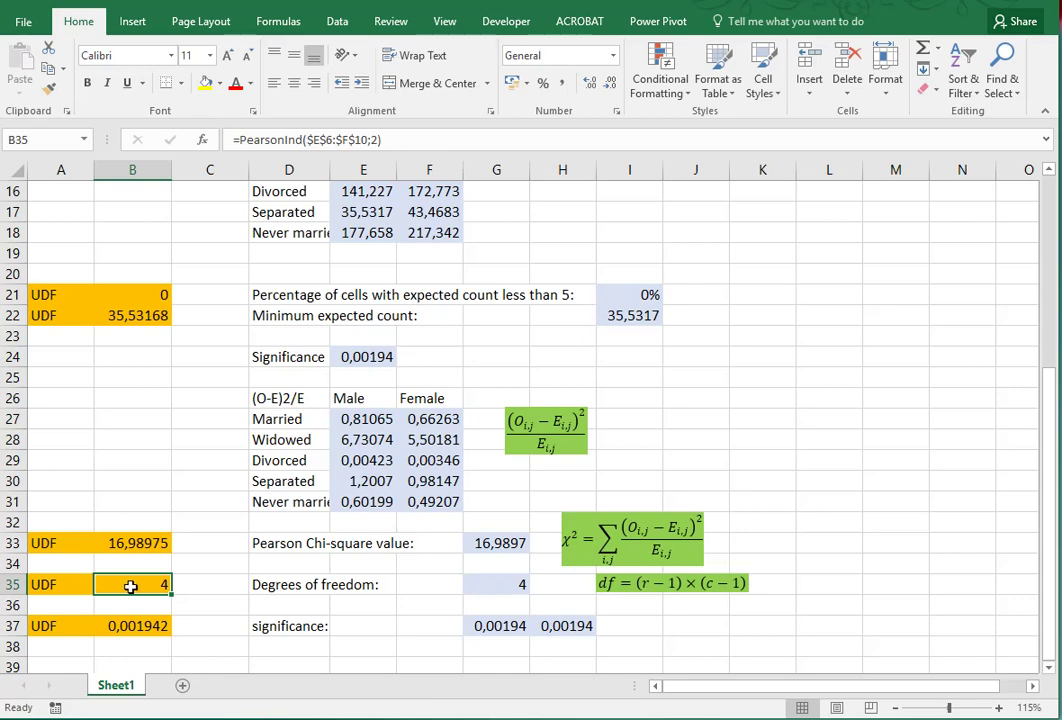
{"action": "left_click", "coordinate": [130, 627]}
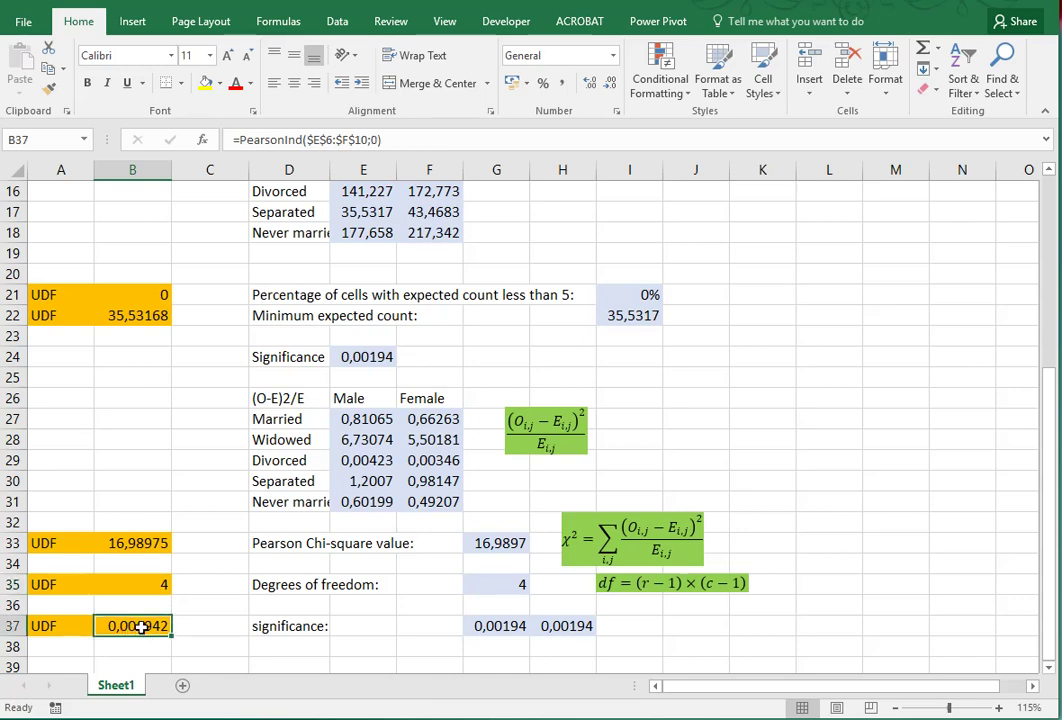
{"action": "left_click", "coordinate": [140, 316]}
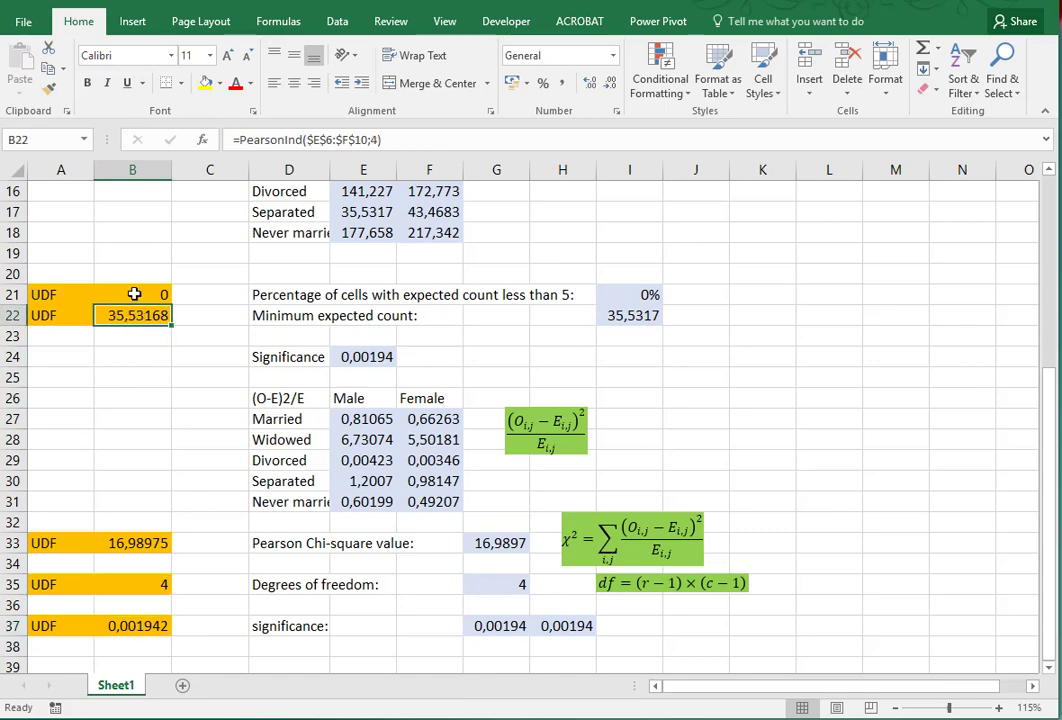
{"action": "left_click", "coordinate": [134, 294]}
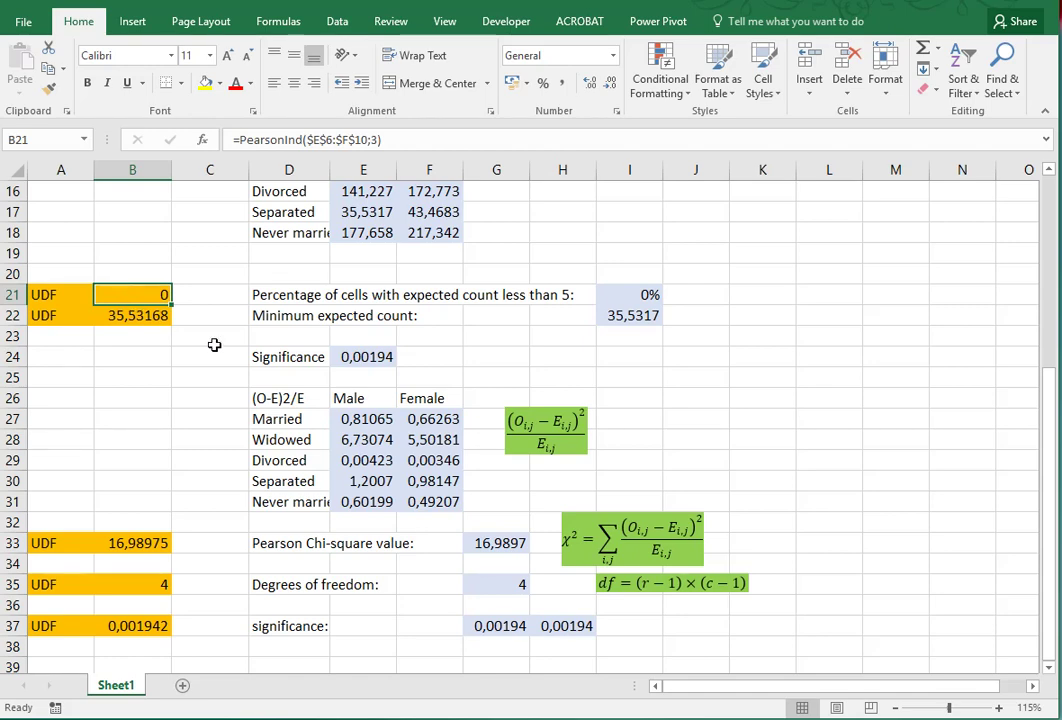
{"action": "scroll", "coordinate": [218, 346], "scroll_direction": "up", "scroll_amount": 1}
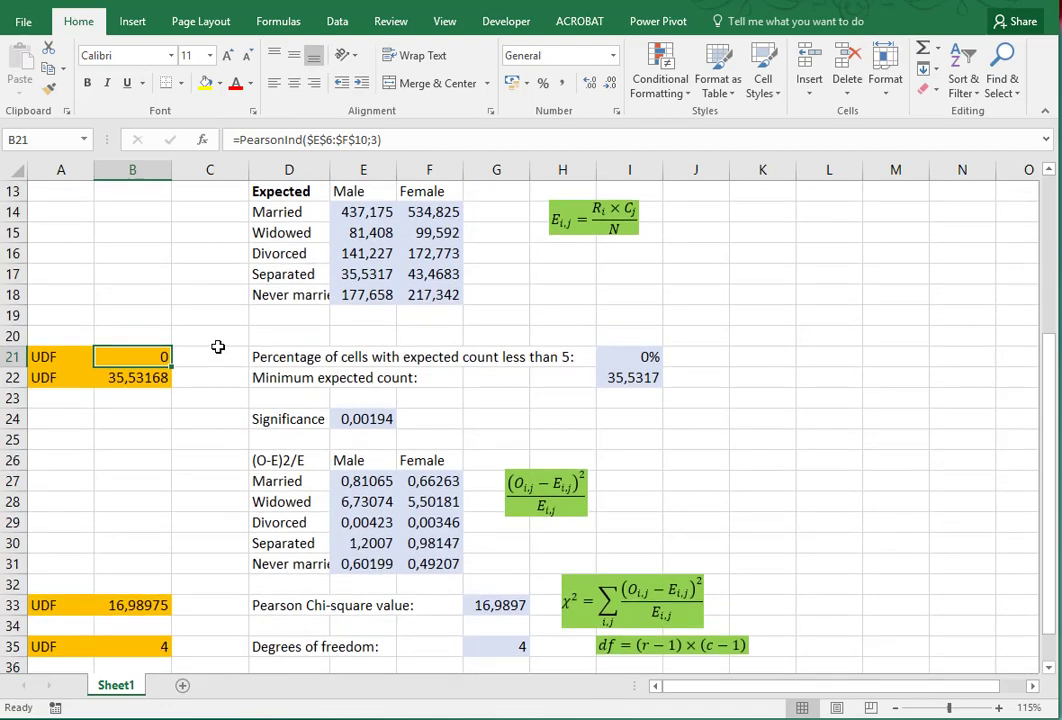
{"action": "scroll", "coordinate": [218, 346], "scroll_direction": "up", "scroll_amount": 4}
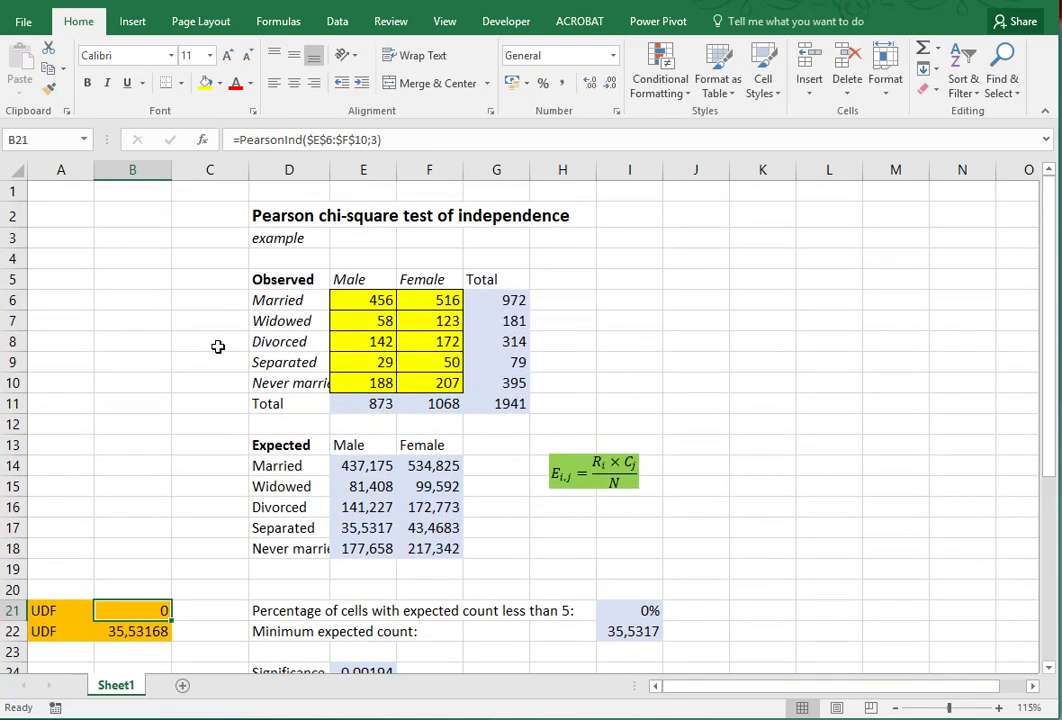